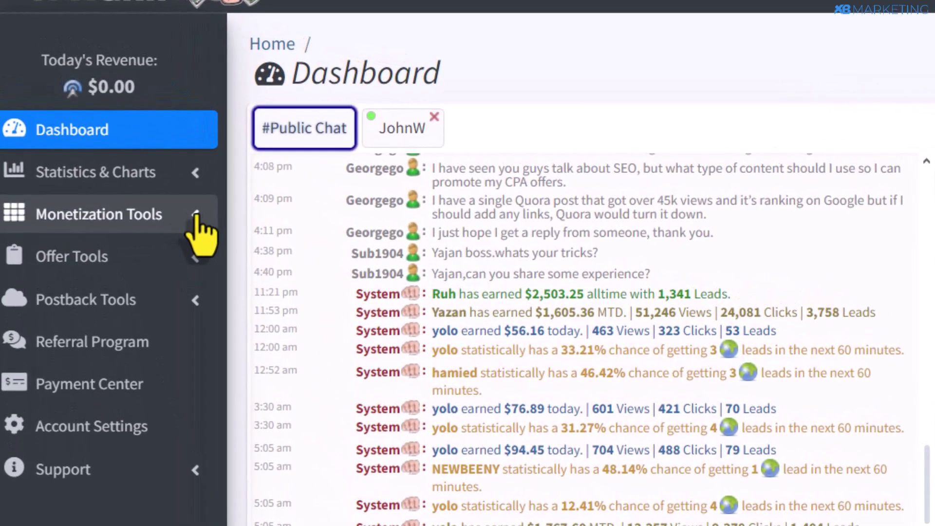
- Start a new content locker from the monetization tools and agree to the Terms of Service
click(195, 215)
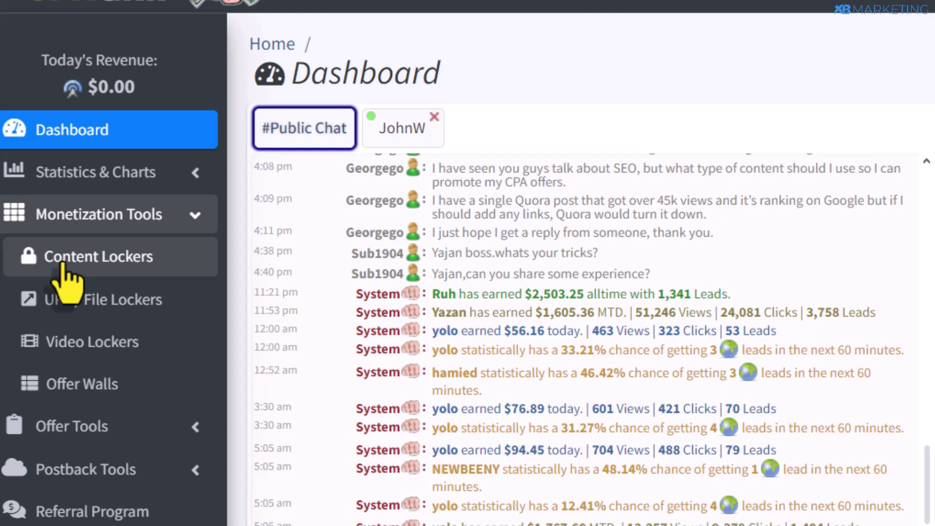
click(120, 261)
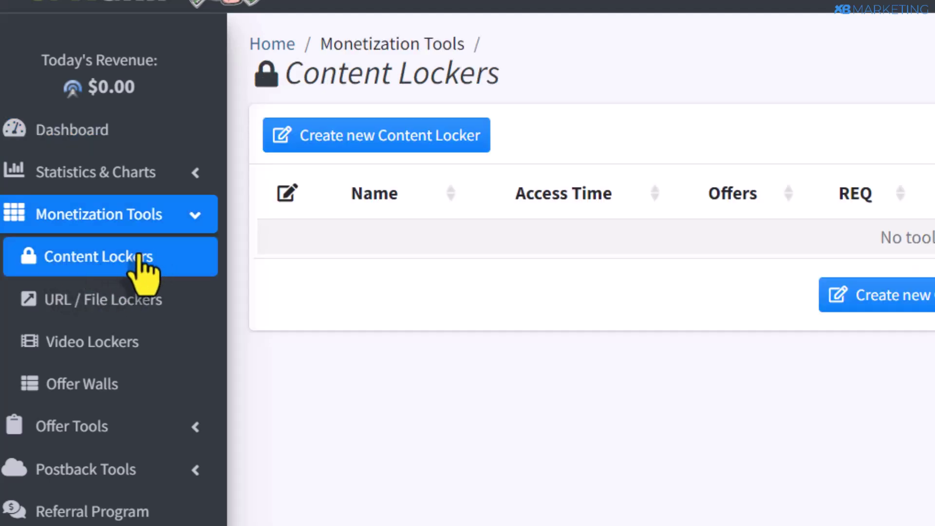
click(368, 136)
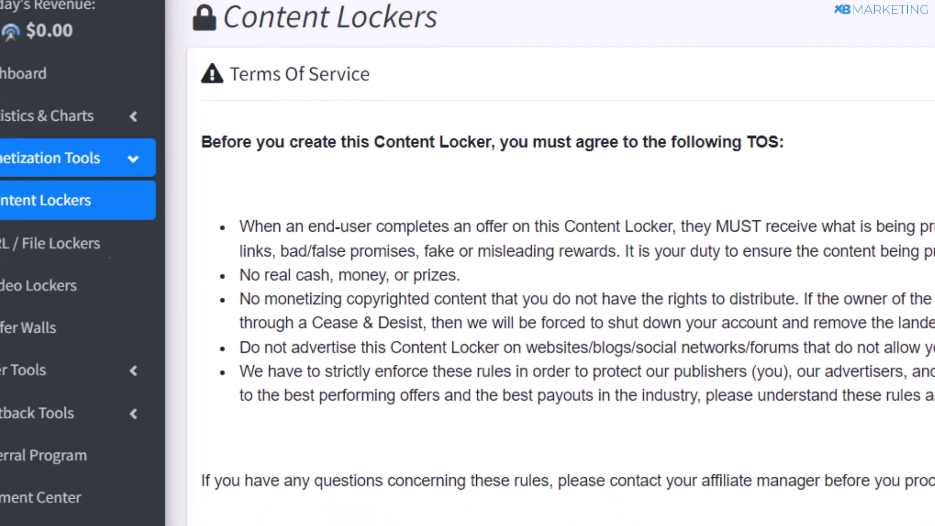
click(137, 479)
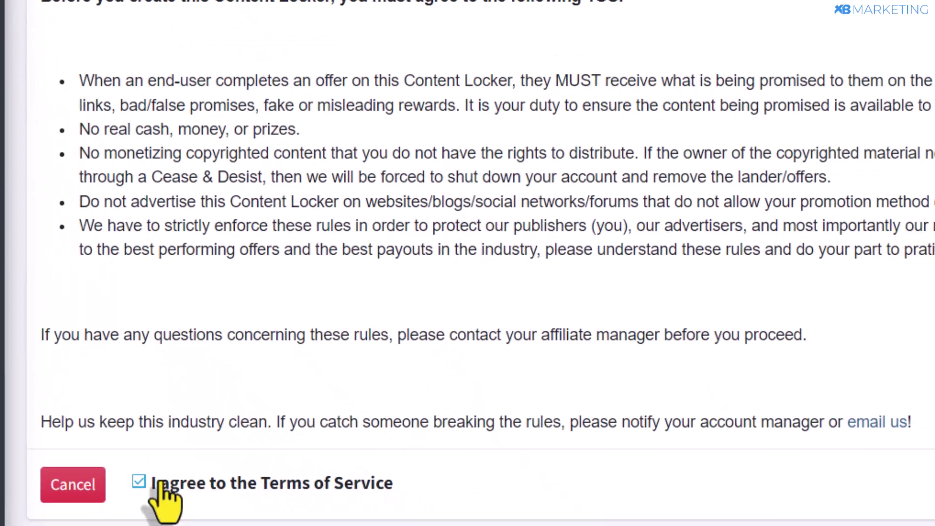
click(874, 469)
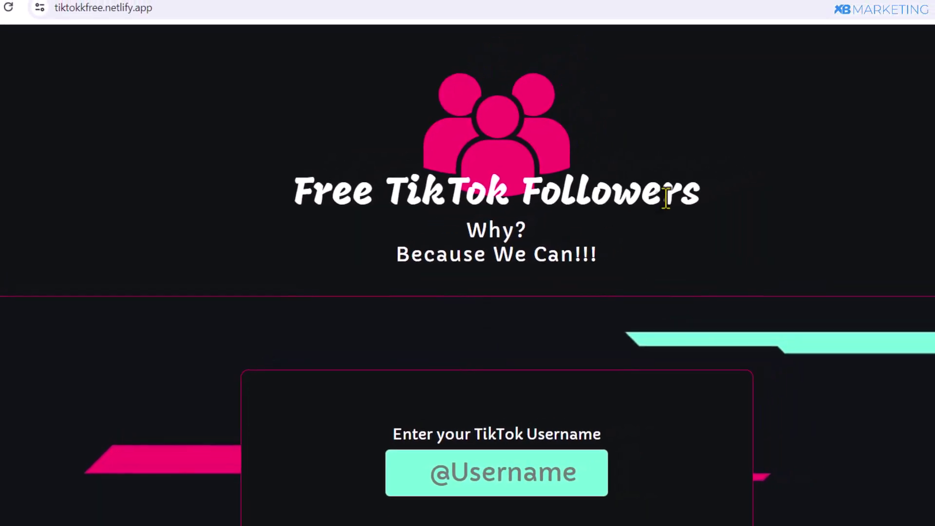
- Try out the Free TikTok Followers landing page by submitting a TikTok username, choosing 15000 followers and proceeding to verification
click(494, 472)
text(@itsx_bm)
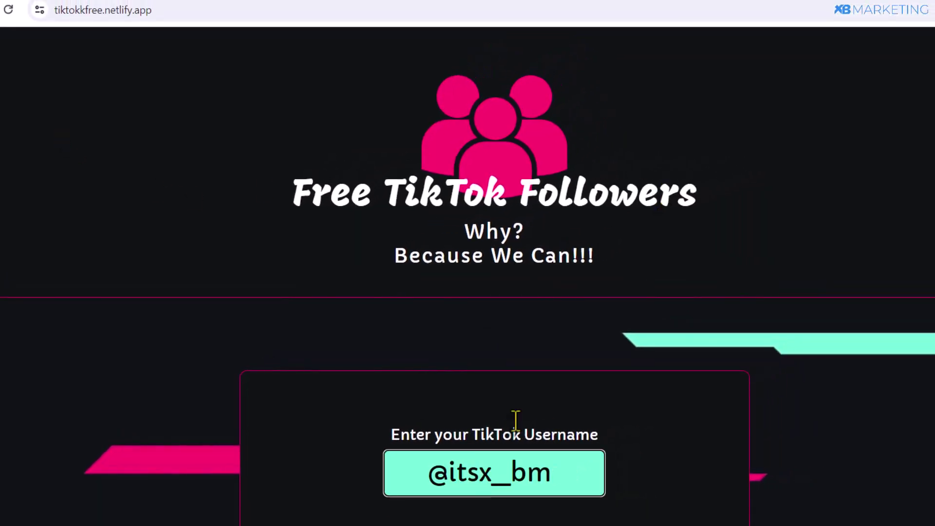
scroll(470, 435, down, 3)
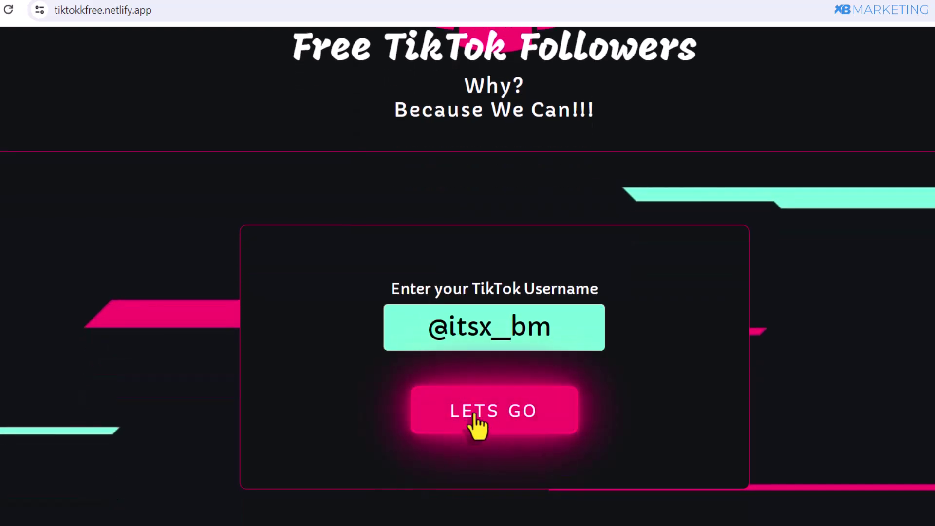
click(485, 418)
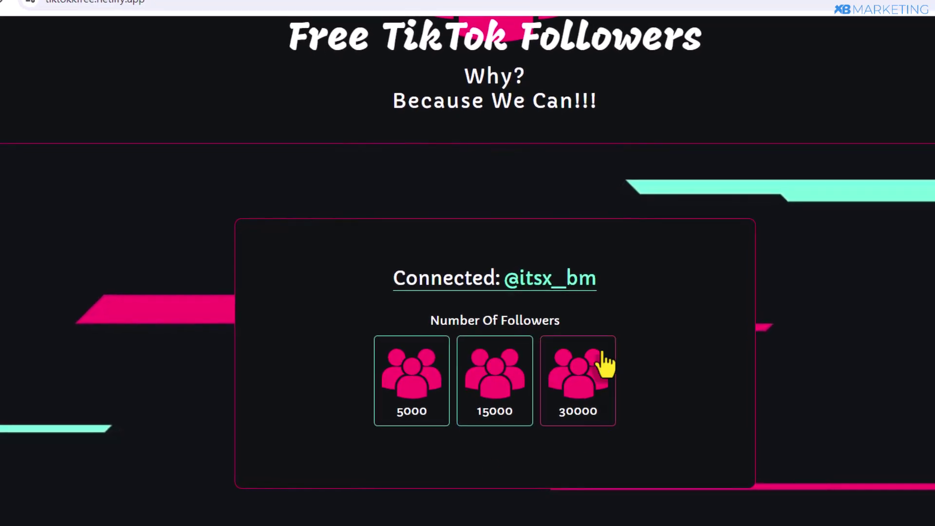
click(499, 402)
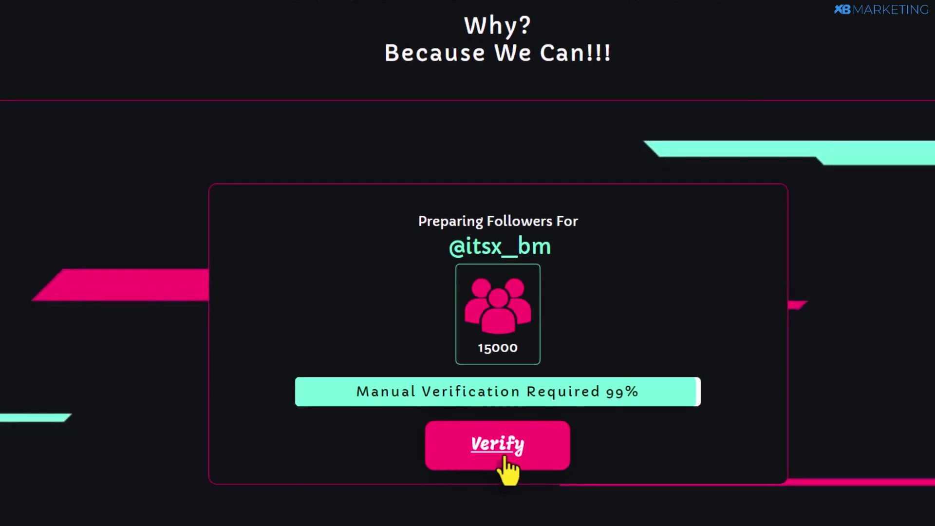
click(498, 445)
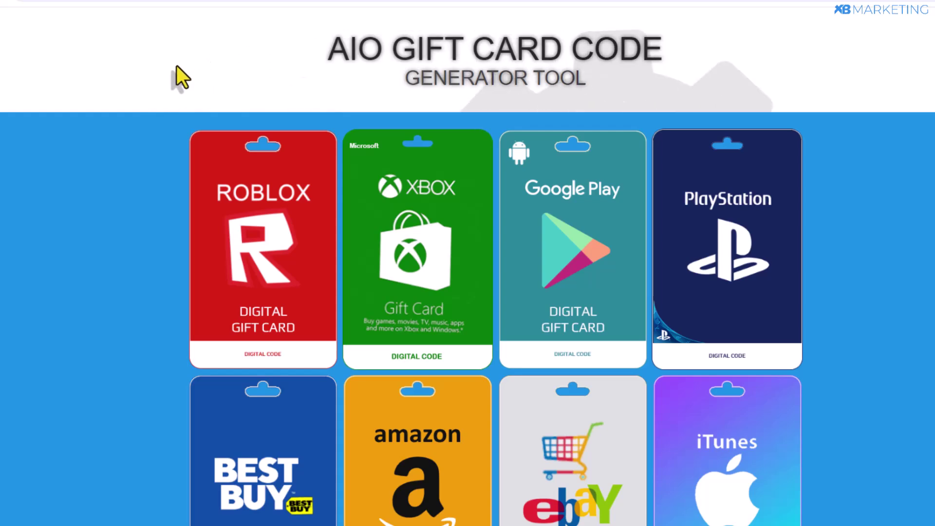
- Try out the AIO Gift Card Code landing page by choosing the Amazon card with the 50$ value
scroll(205, 88, down, 2)
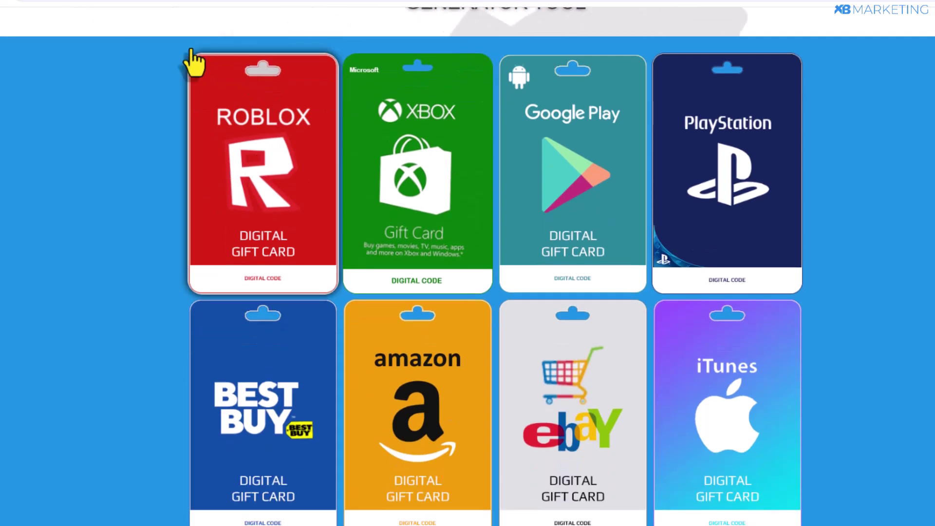
scroll(191, 59, up, 2)
scroll(568, 219, down, 3)
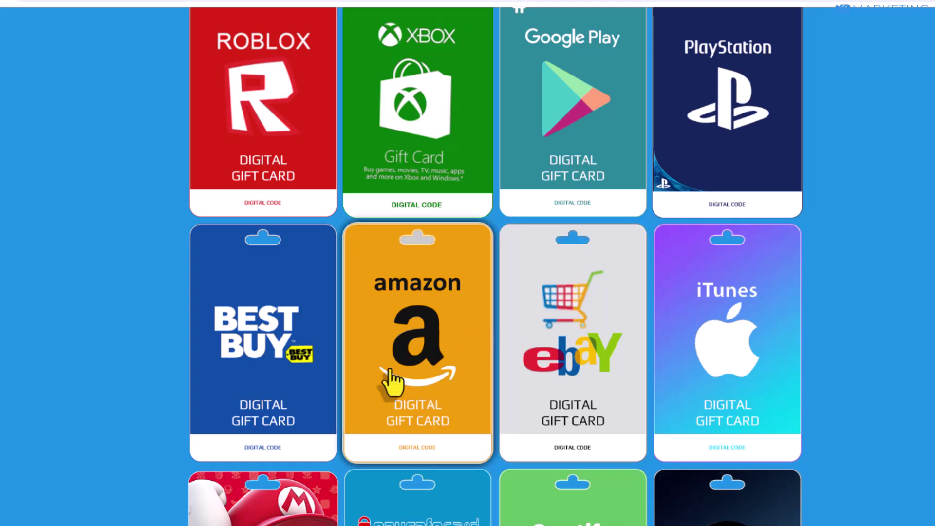
click(433, 334)
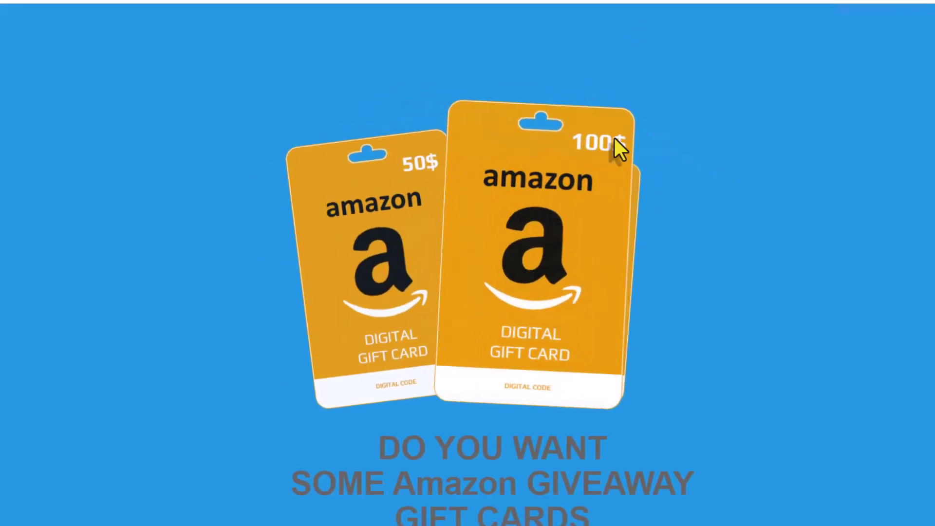
scroll(577, 219, down, 3)
scroll(577, 219, down, 15)
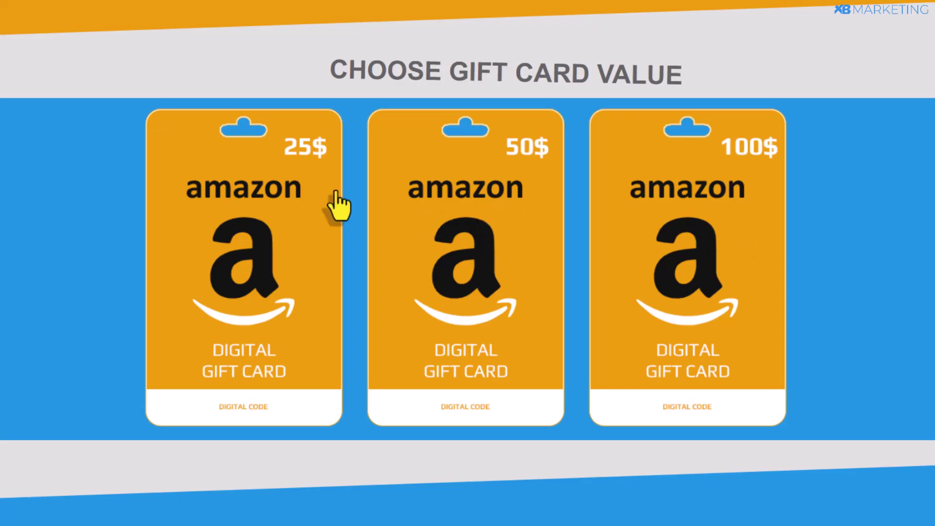
click(456, 244)
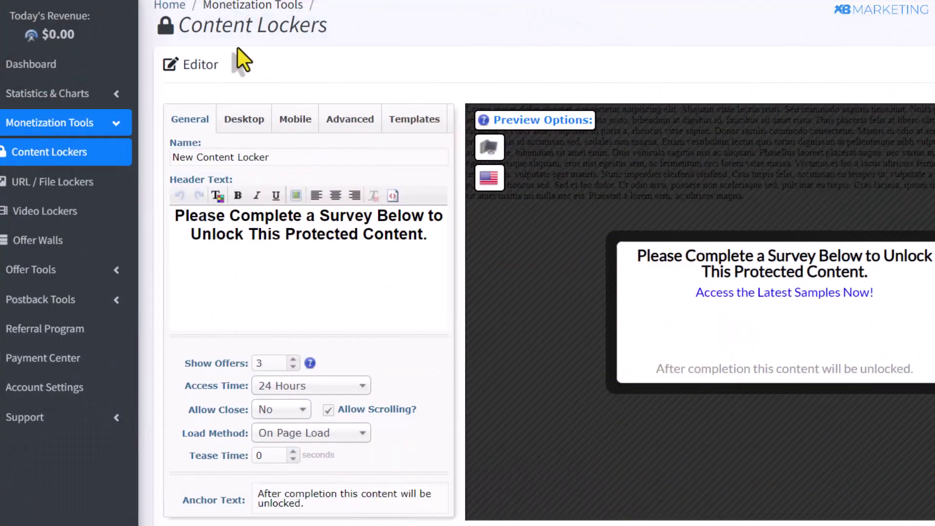
- Name the new content locker Giftcards and set it to show 4 offers
triple_click(310, 156)
text(Giftw)
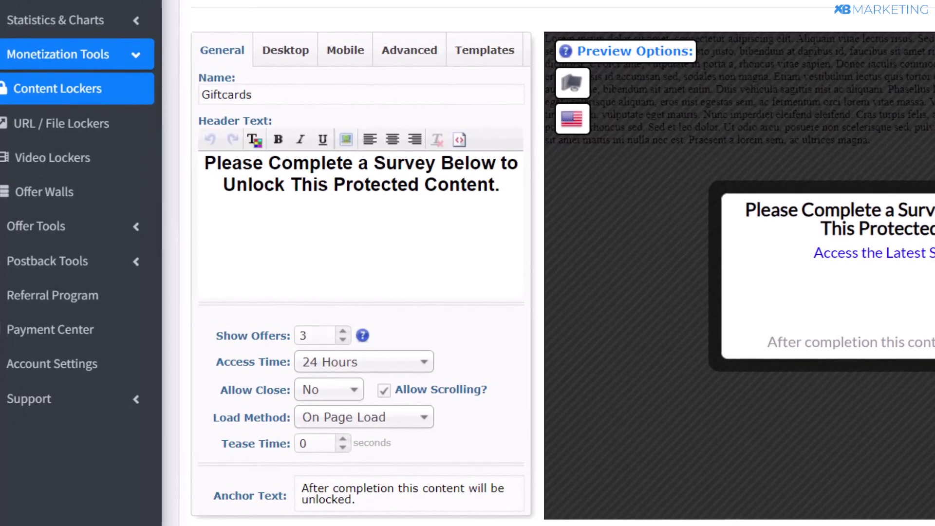
scroll(487, 194, down, 2)
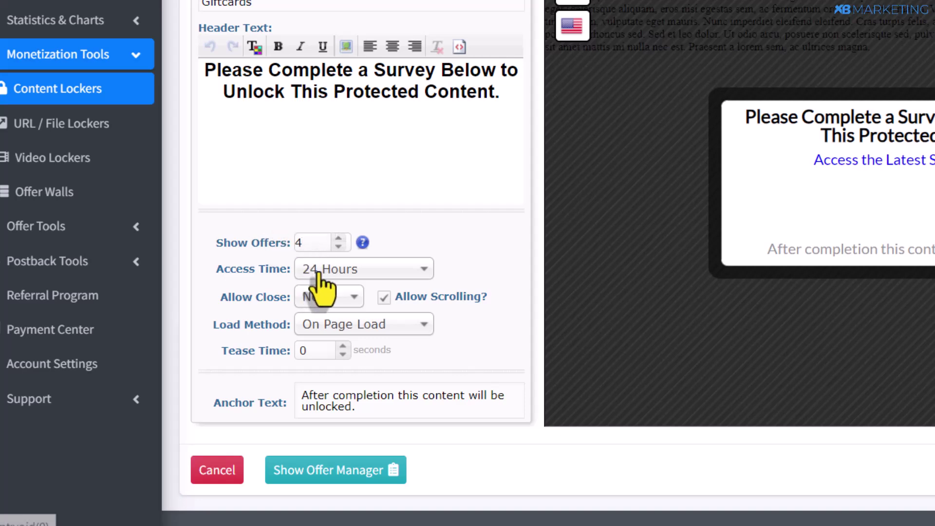
- Set the load method to On Click and the header text to "Please Complete ANY offer below to get the LAST 5 Digit Code."
click(370, 329)
click(351, 418)
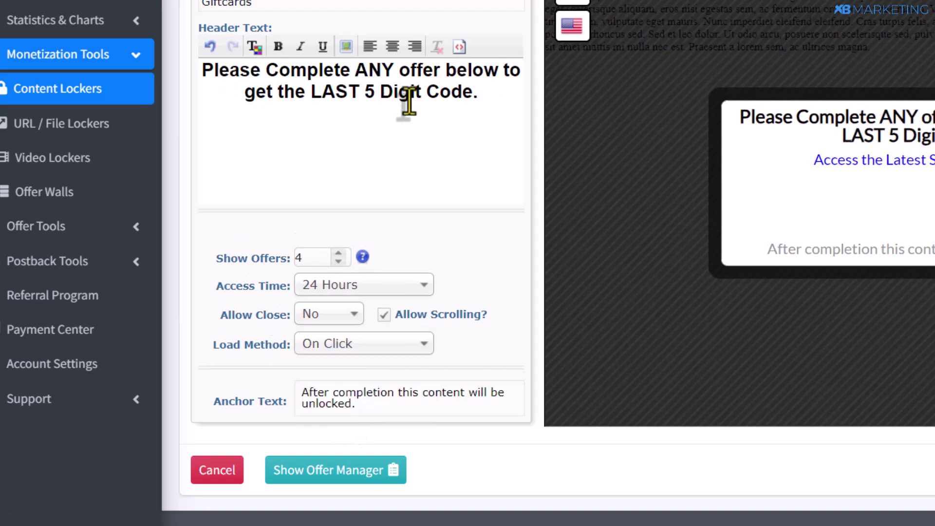
drag(493, 94, 234, 62)
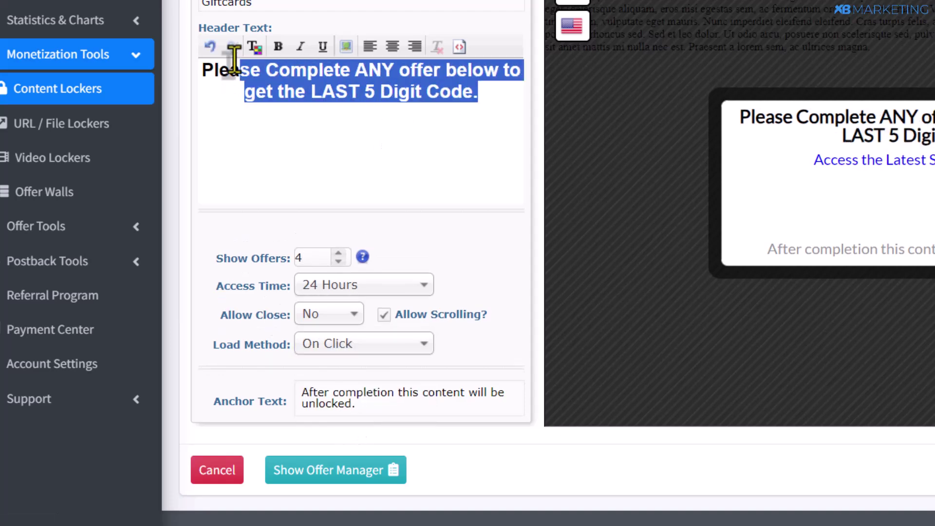
click(206, 63)
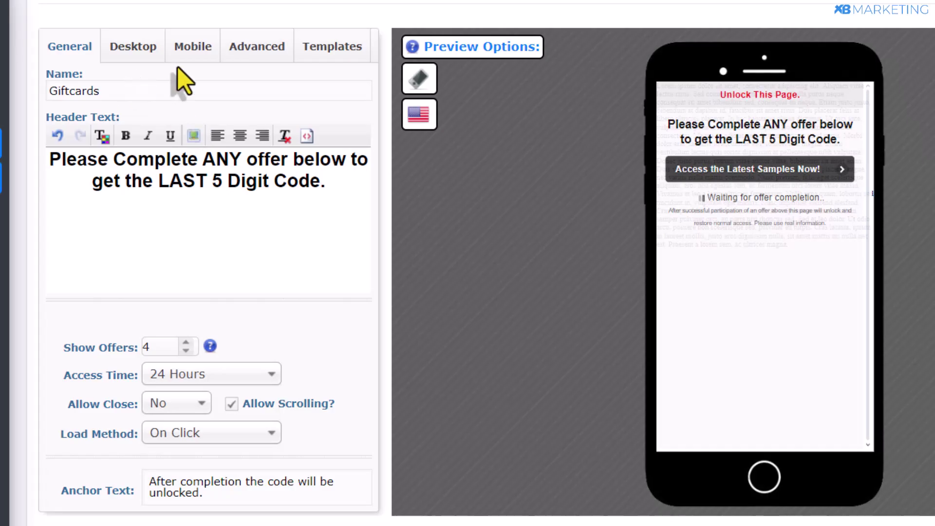
- Set the content locker's unlock action to Close (No Alert Message)
click(281, 48)
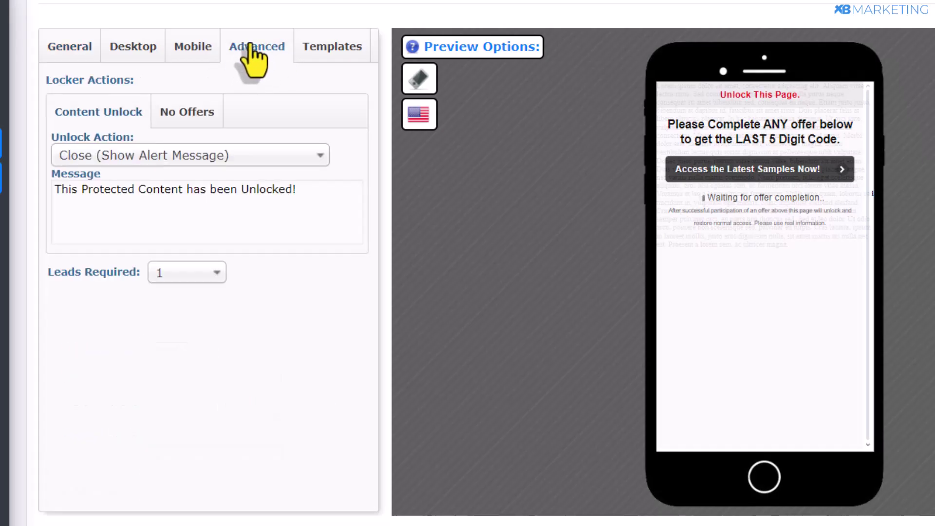
click(201, 156)
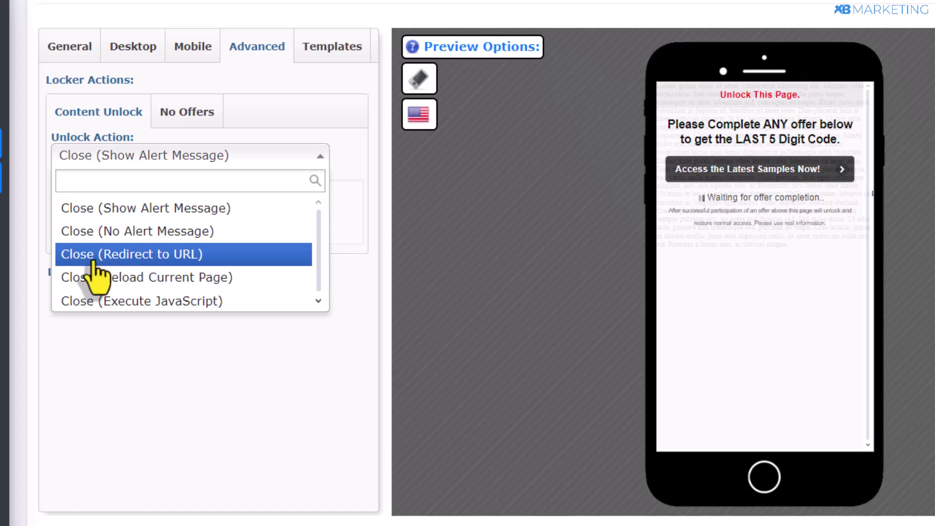
click(149, 255)
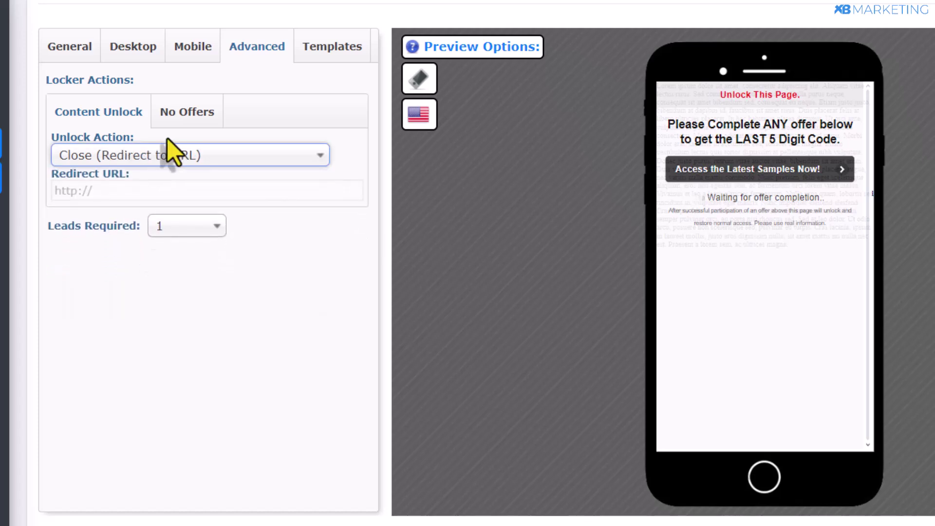
click(115, 190)
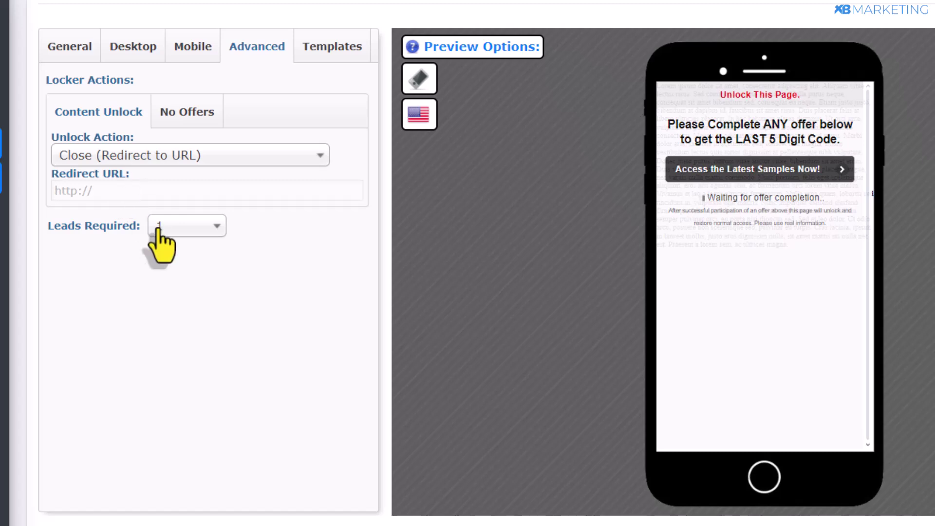
click(112, 155)
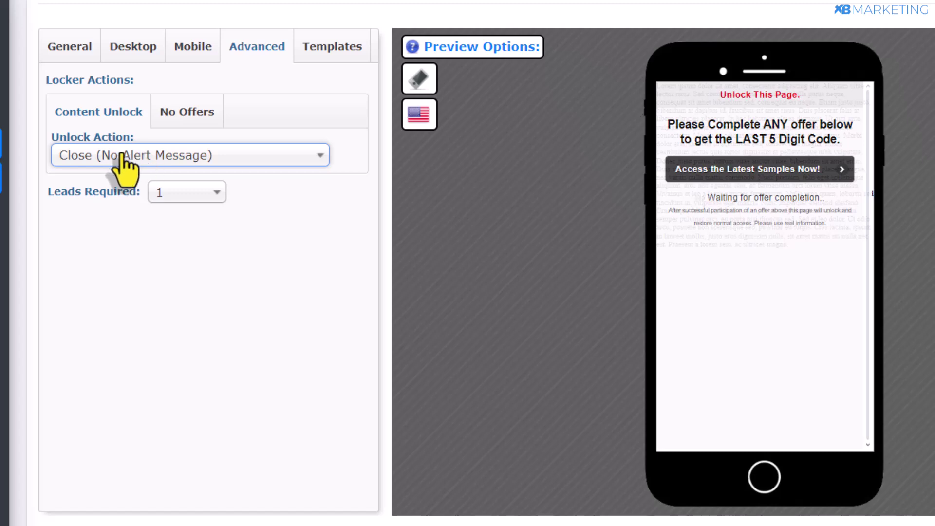
click(158, 197)
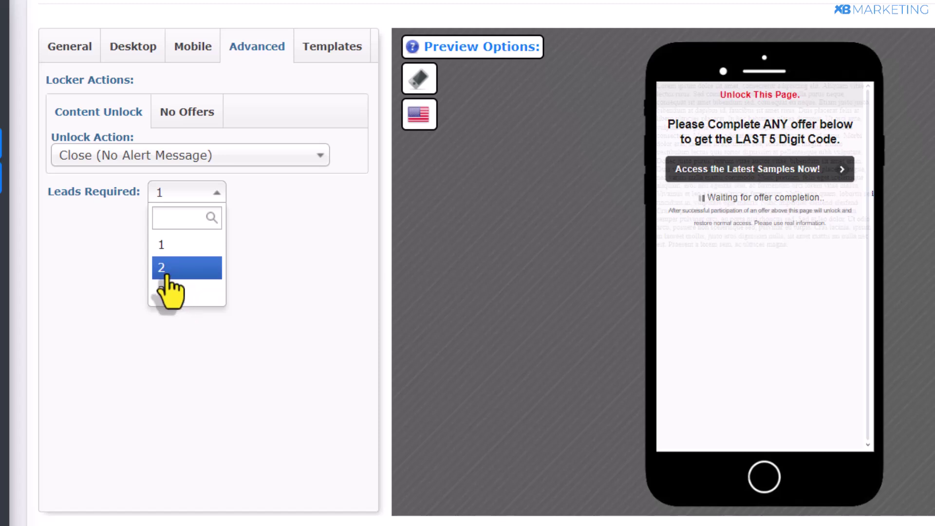
click(99, 282)
- Save the Giftcards content locker and get its embed code
click(78, 47)
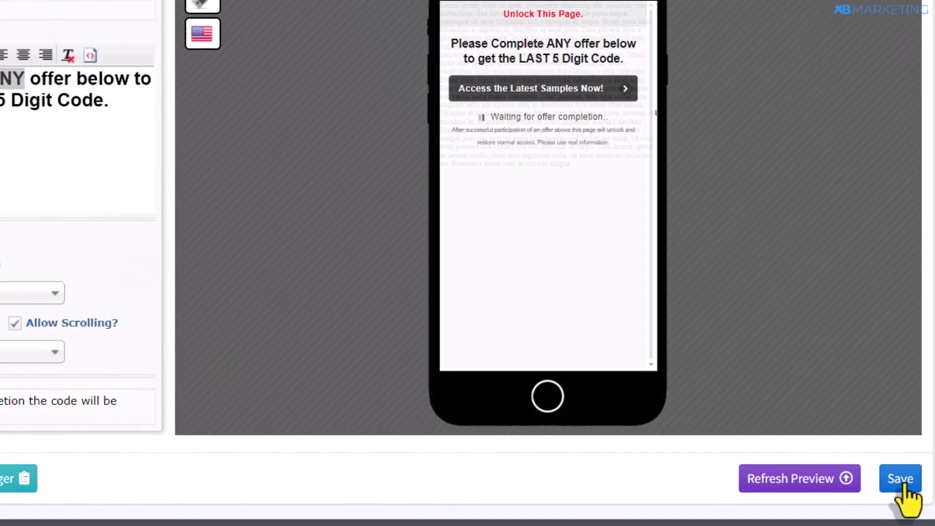
click(901, 480)
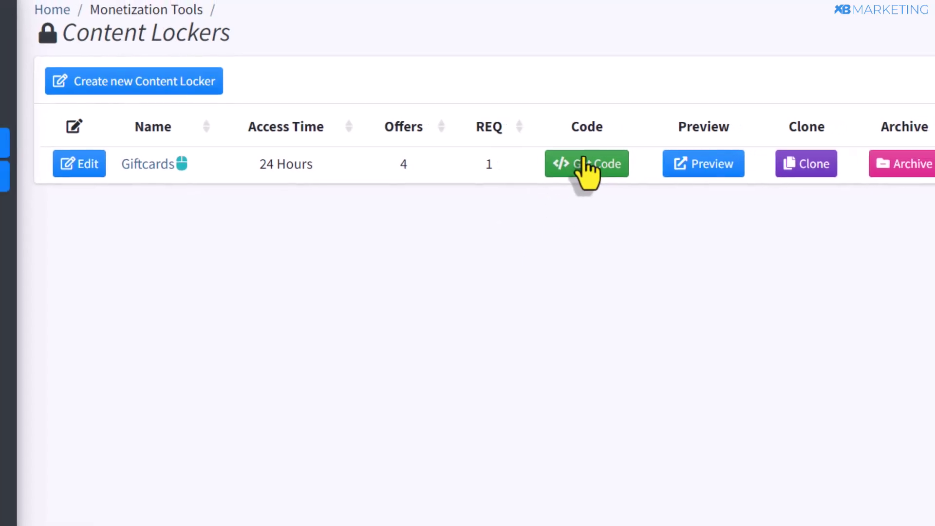
click(587, 166)
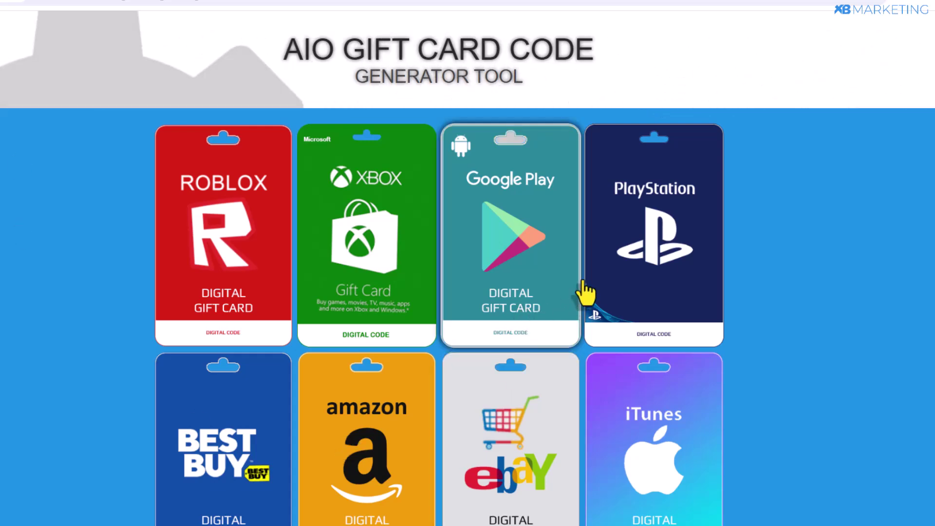
- Examine the range of gift card brands offered on the AIO Gift Card Code landing page
scroll(580, 248, down, 5)
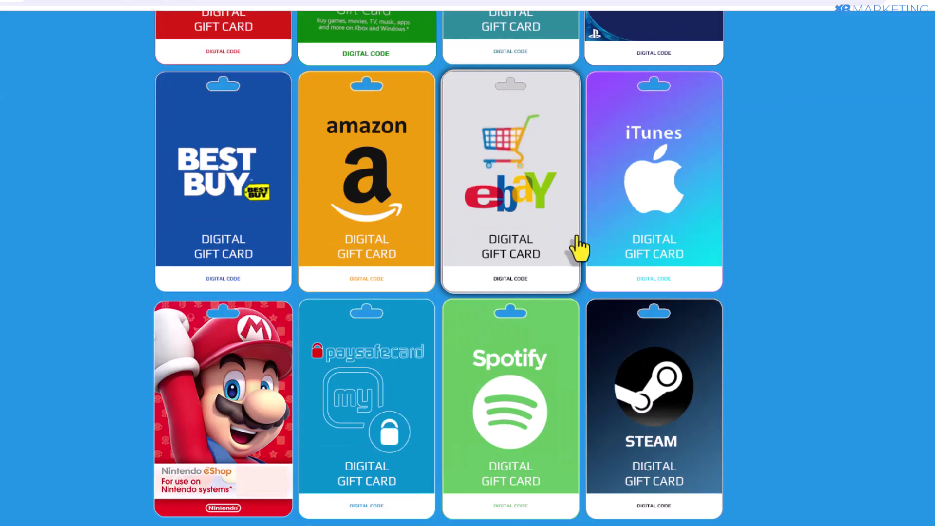
scroll(585, 251, down, 3)
scroll(587, 253, down, 4)
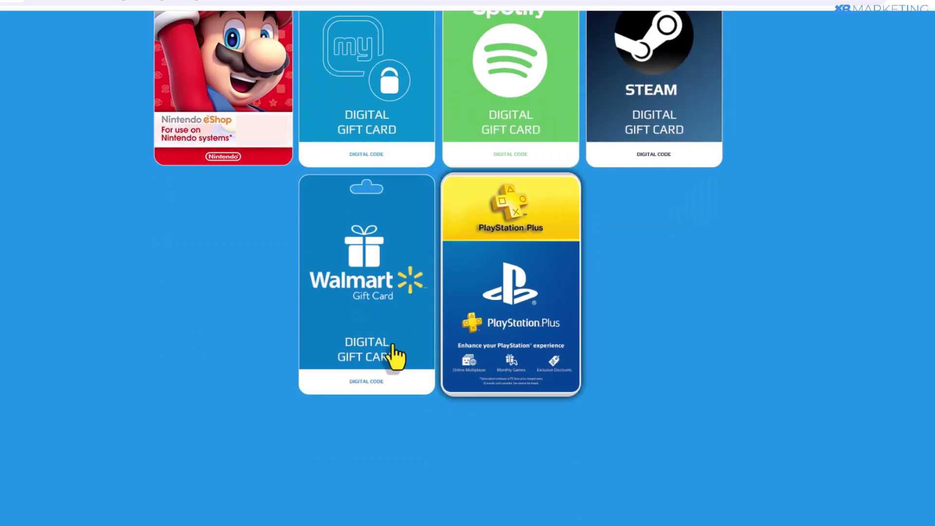
scroll(388, 336, up, 11)
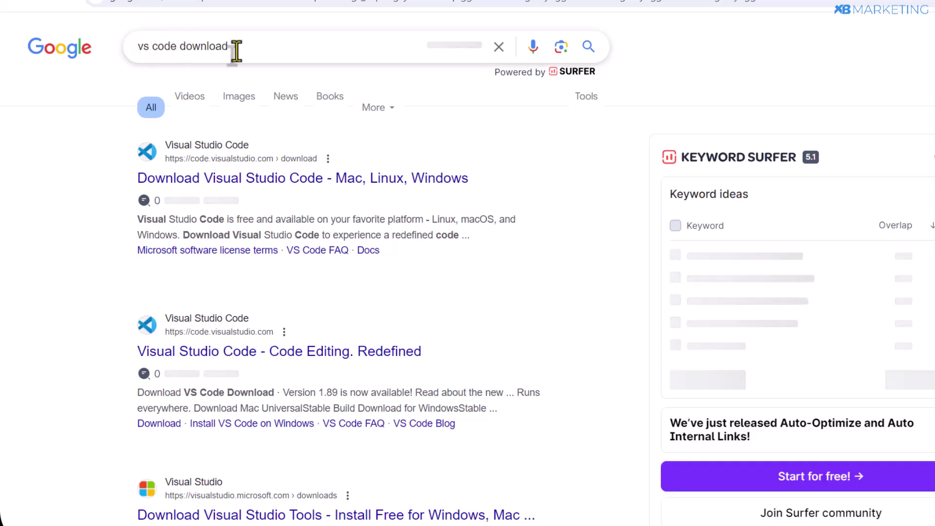
- Open the Visual Studio Code download page from the search results and download the Windows version
click(230, 180)
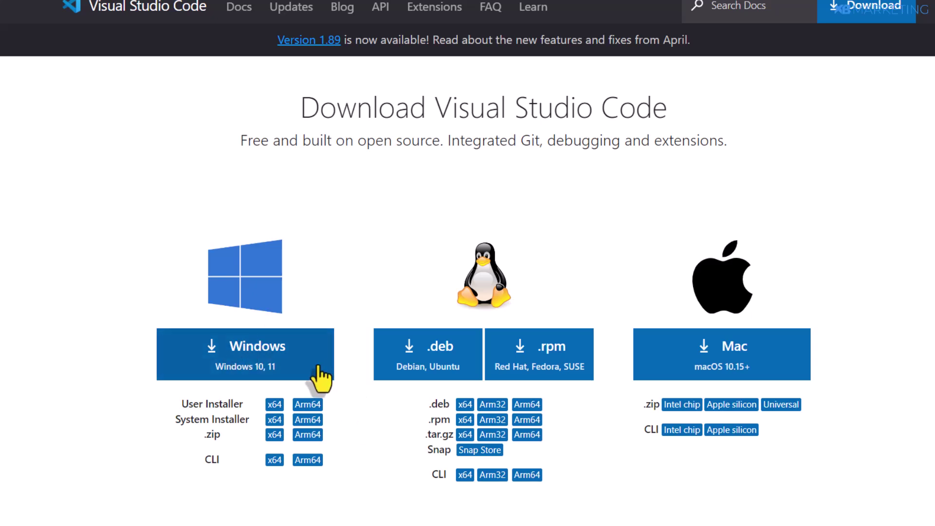
click(254, 344)
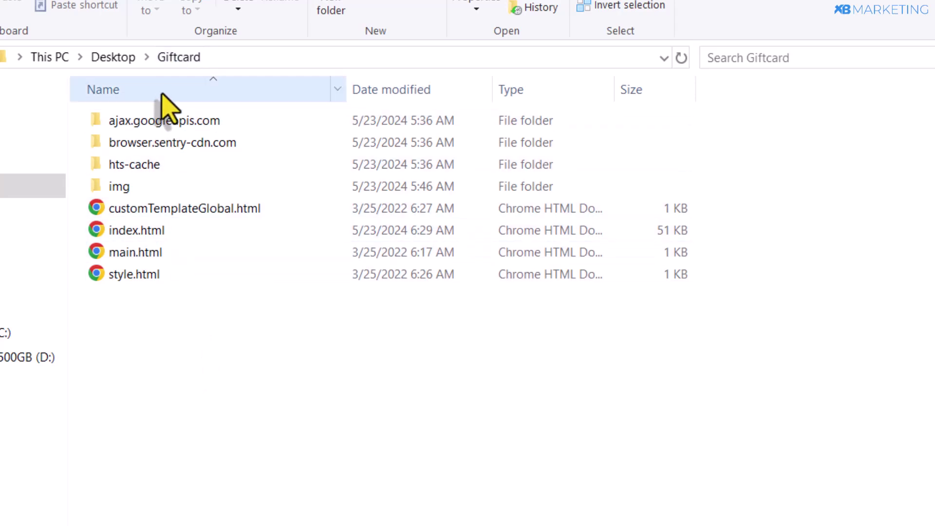
- Open index.html from the Desktop's Giftcard folder in Visual Studio Code
click(147, 232)
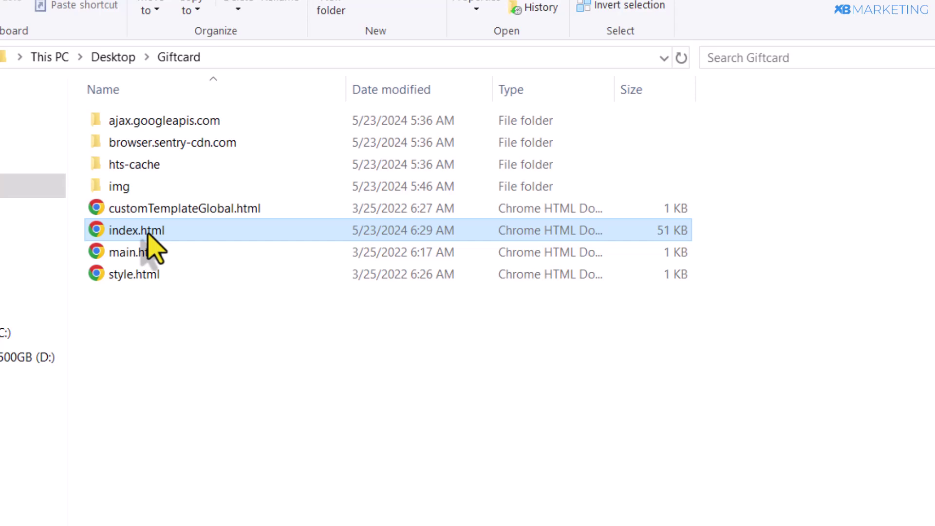
right_click(148, 233)
mouse_move(209, 281)
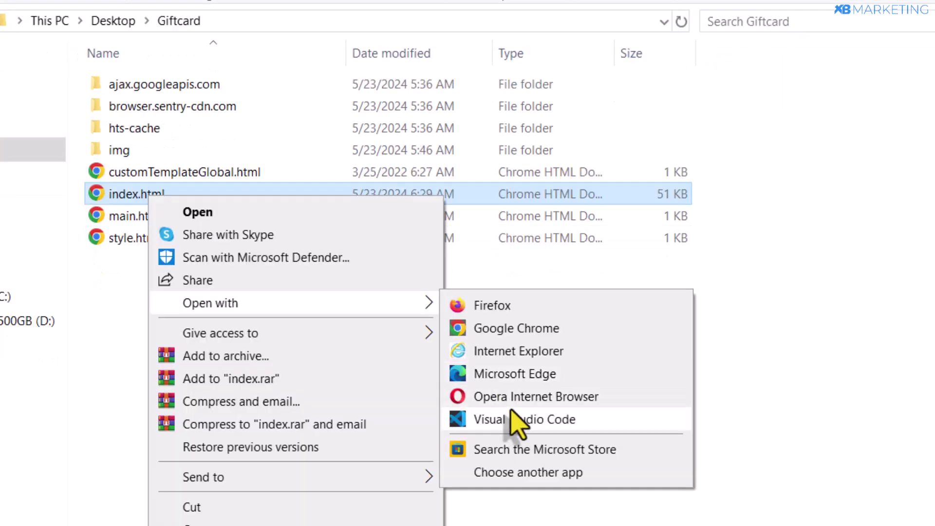
click(517, 455)
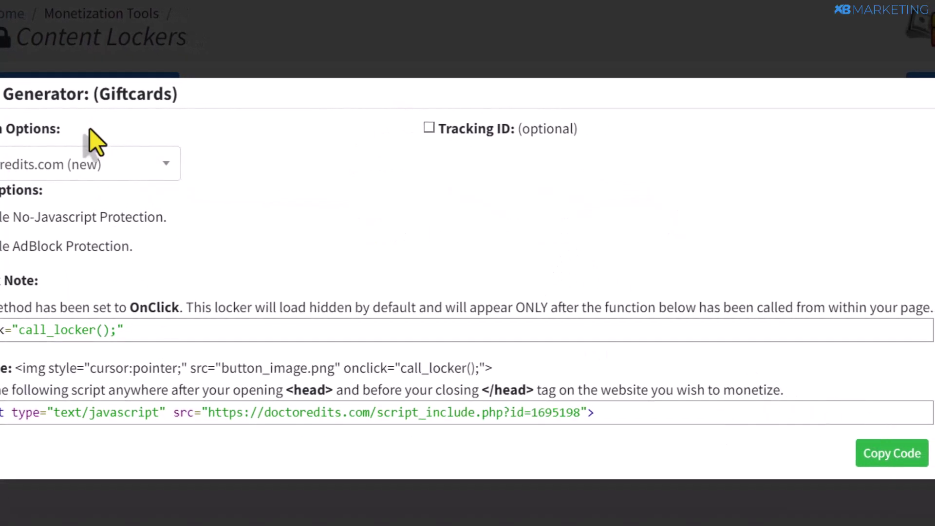
- Copy the Giftcards locker script, insert it on empty line 12 inside the head of index.html, and save the file
click(899, 455)
key(alt+Tab)
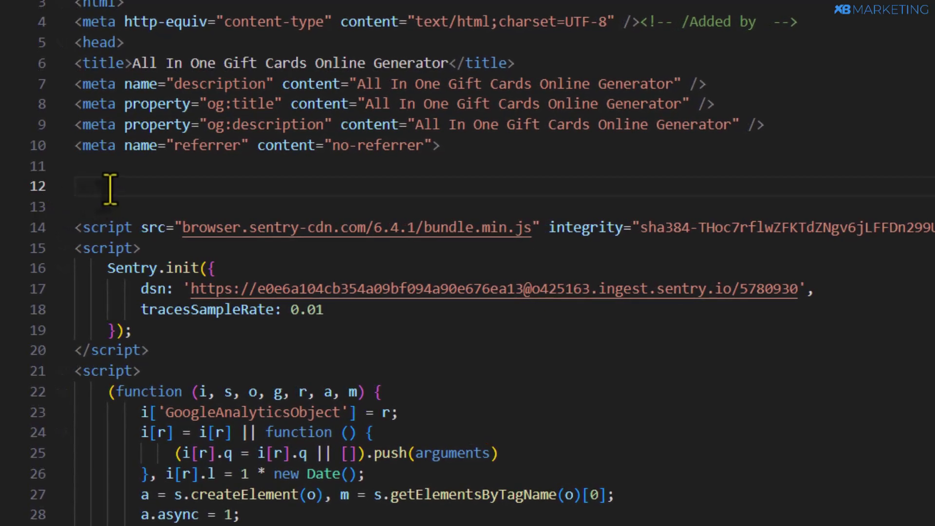
key(ctrl+v)
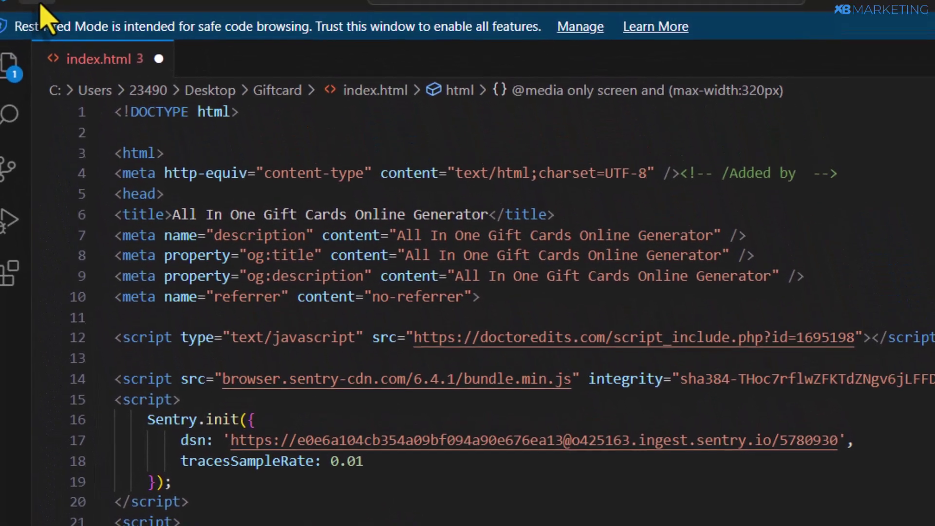
click(39, 2)
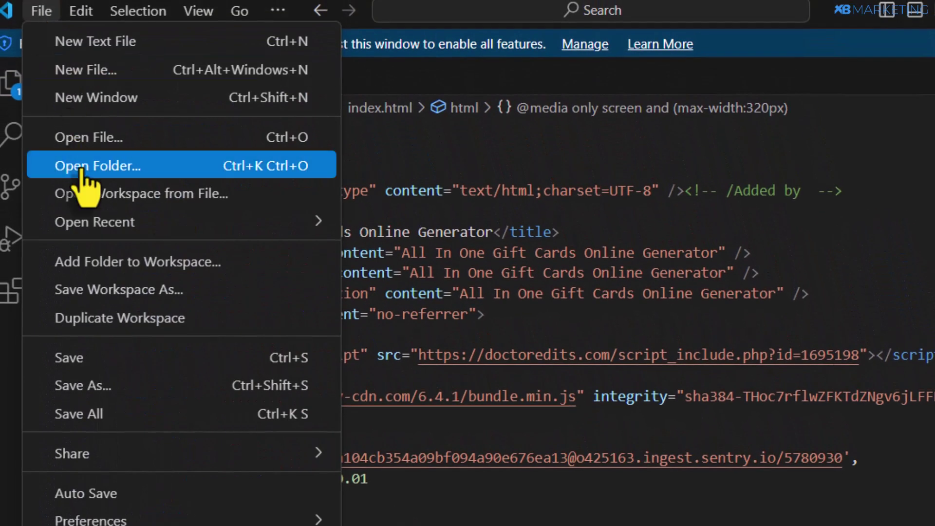
click(118, 356)
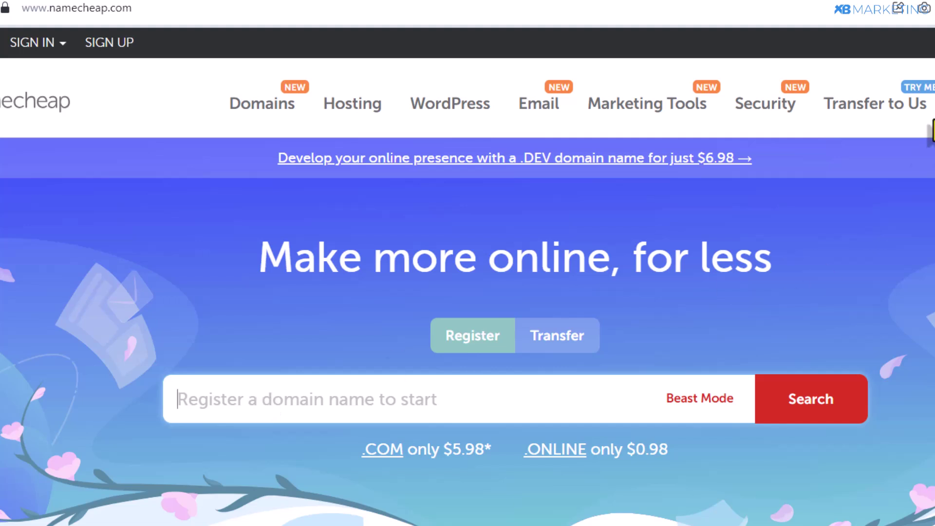
- Search Namecheap for the domain name giftcardslordz and examine the promotional offer on the .com result
key(ctrl+v)
drag(299, 411, 150, 428)
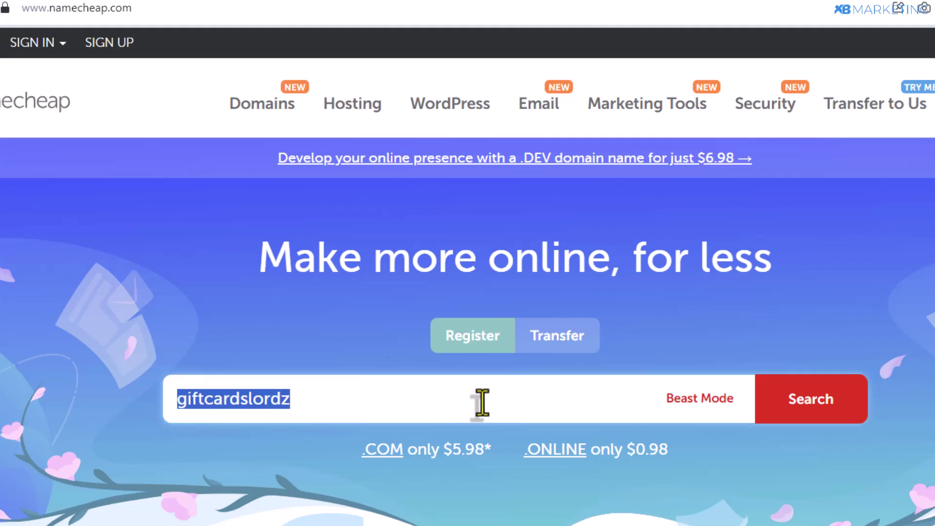
click(811, 404)
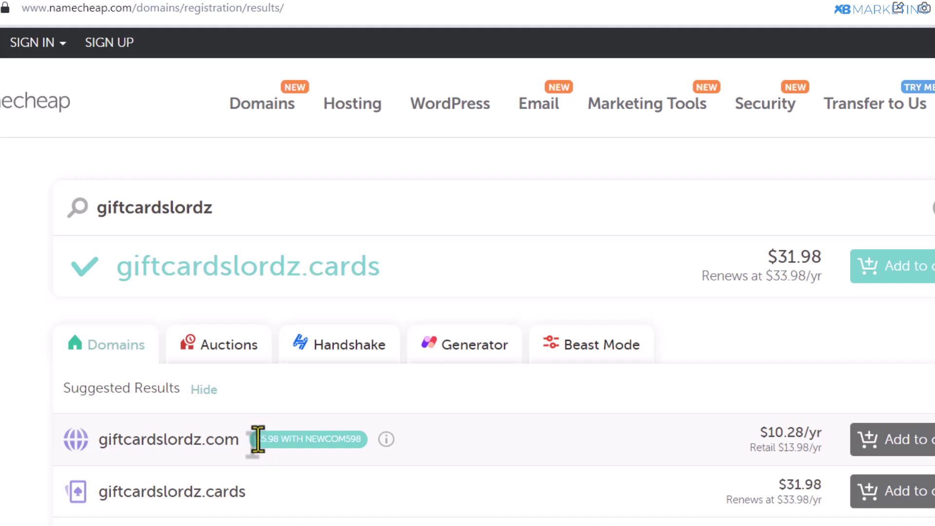
drag(338, 440, 250, 440)
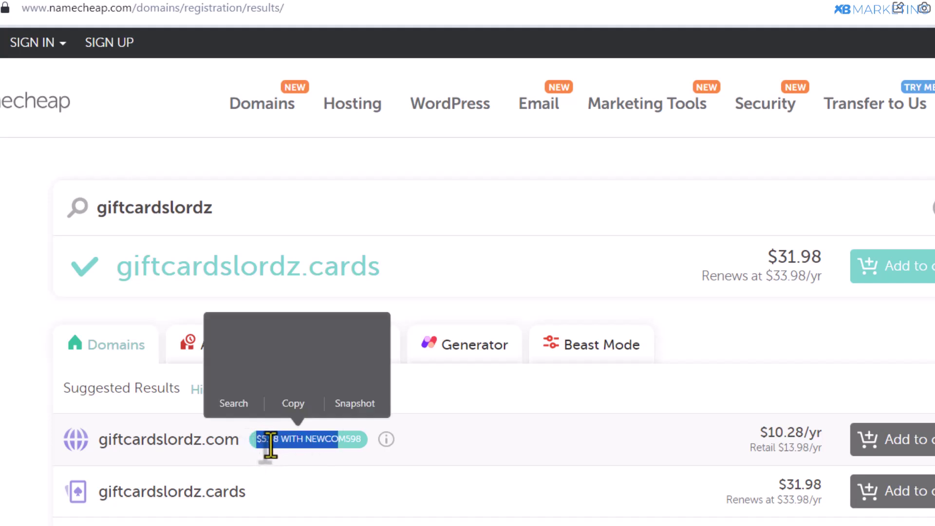
click(348, 445)
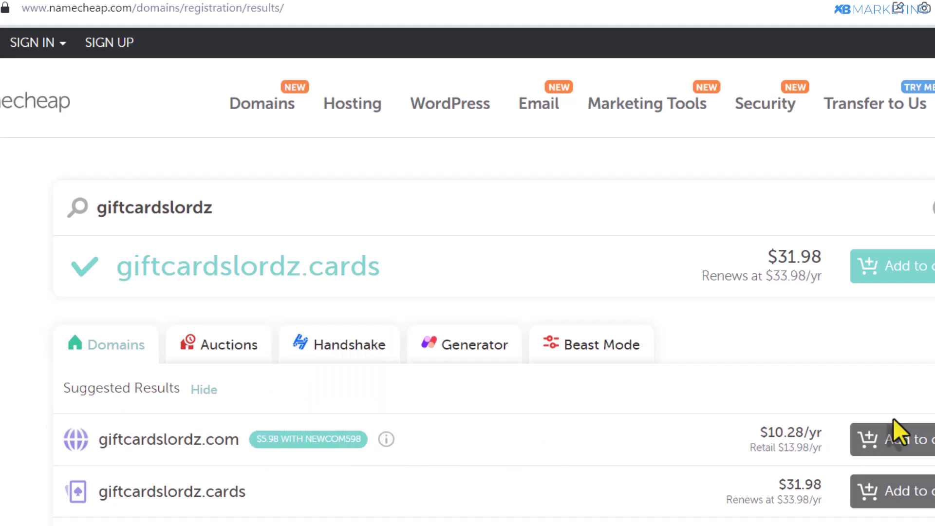
- Open Namecheap's shared hosting plans and examine the Stellar plan's price and website allowance
mouse_move(348, 109)
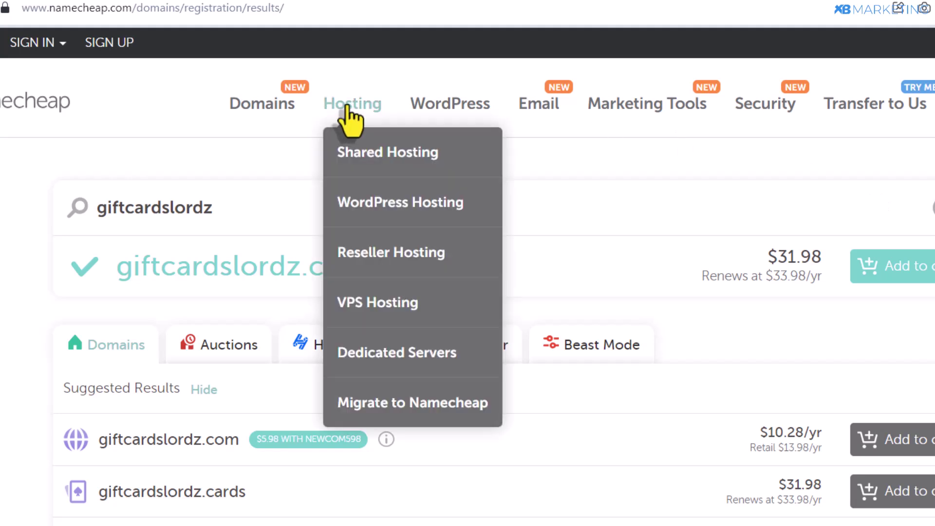
click(361, 154)
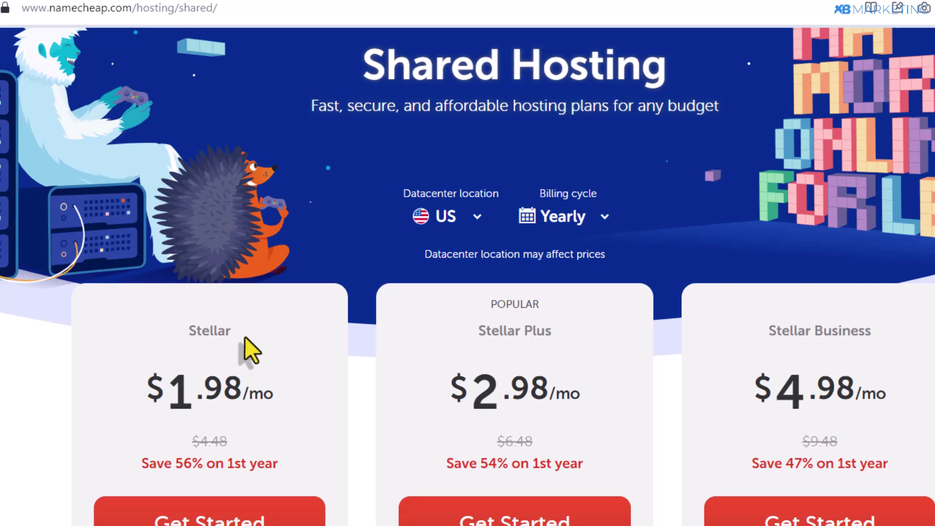
scroll(250, 341, down, 3)
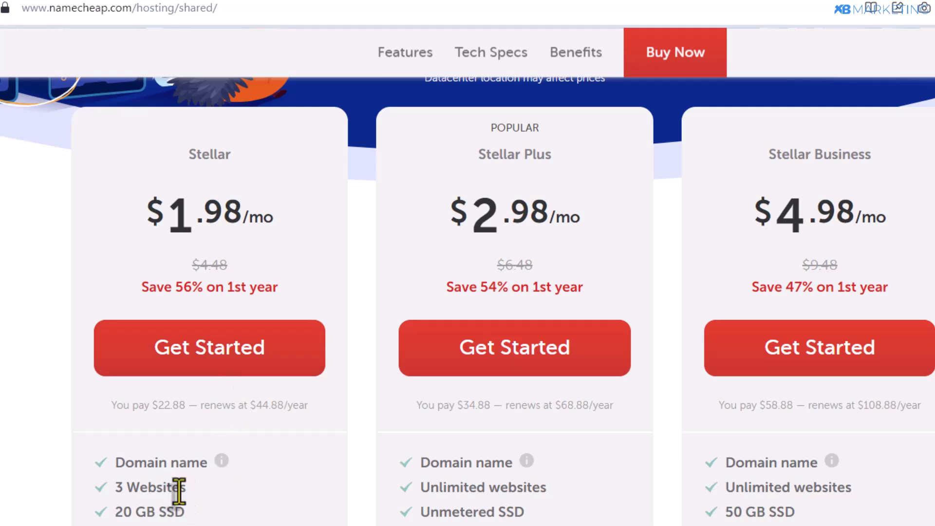
drag(185, 488, 105, 489)
click(441, 417)
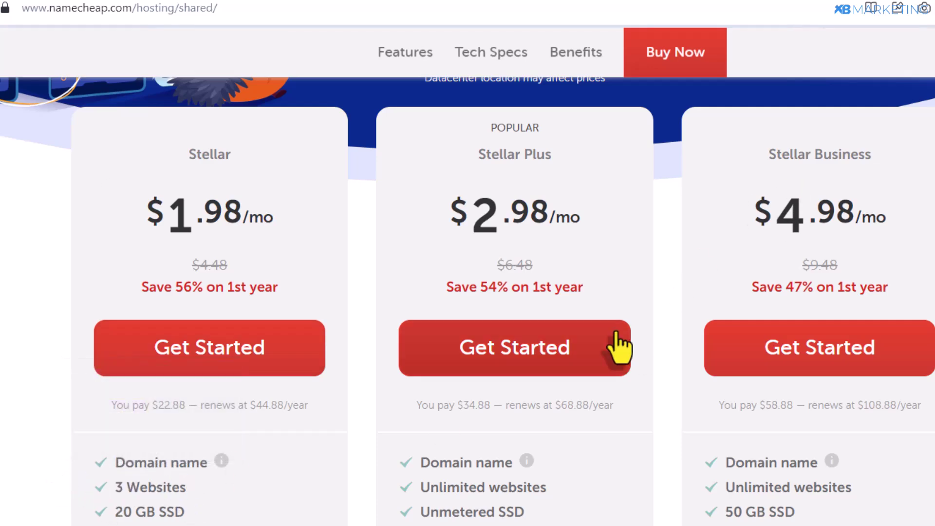
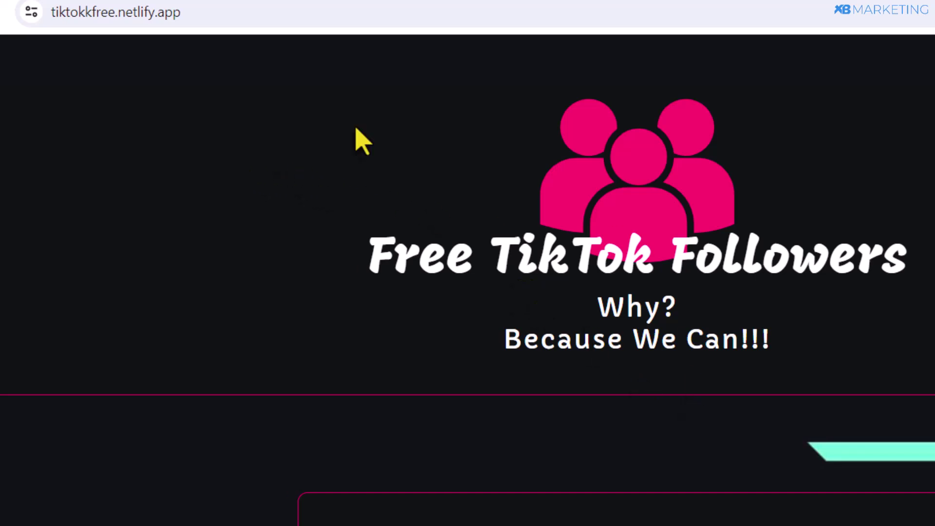
- Switch to Netlify, manually deploy the Giftcard folder from Downloads as a new site, and preview the deploy
click(333, 2)
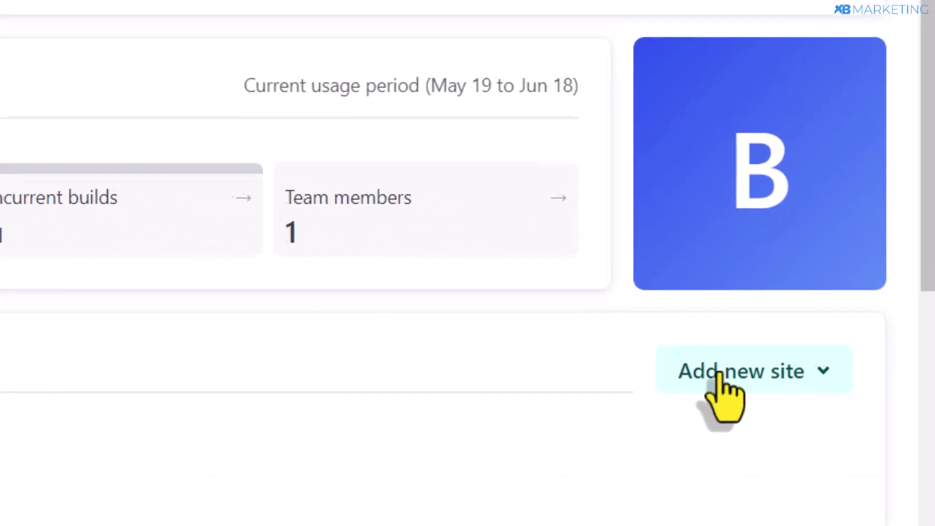
click(725, 372)
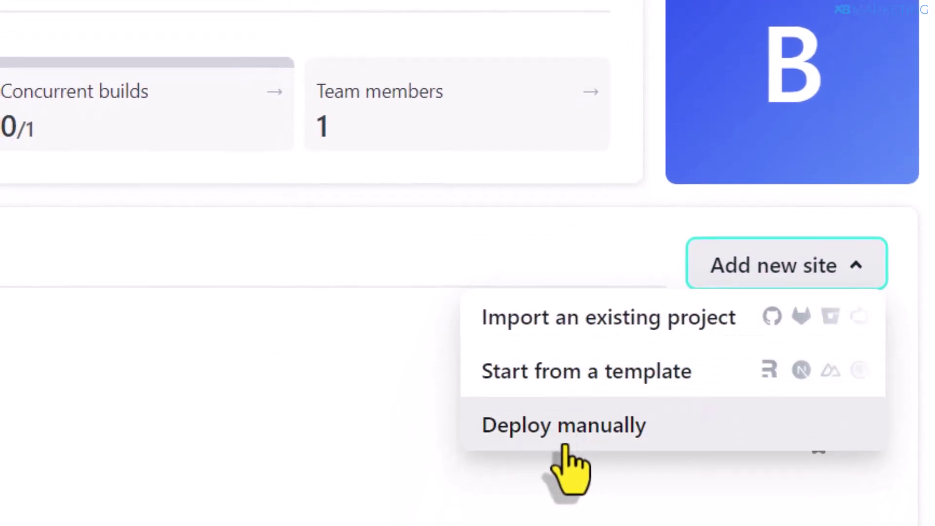
click(546, 445)
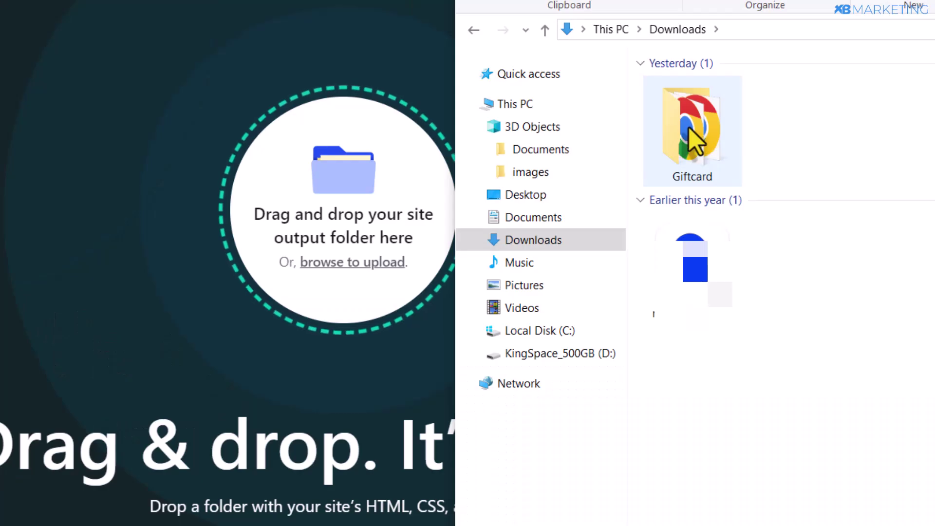
drag(694, 172, 360, 251)
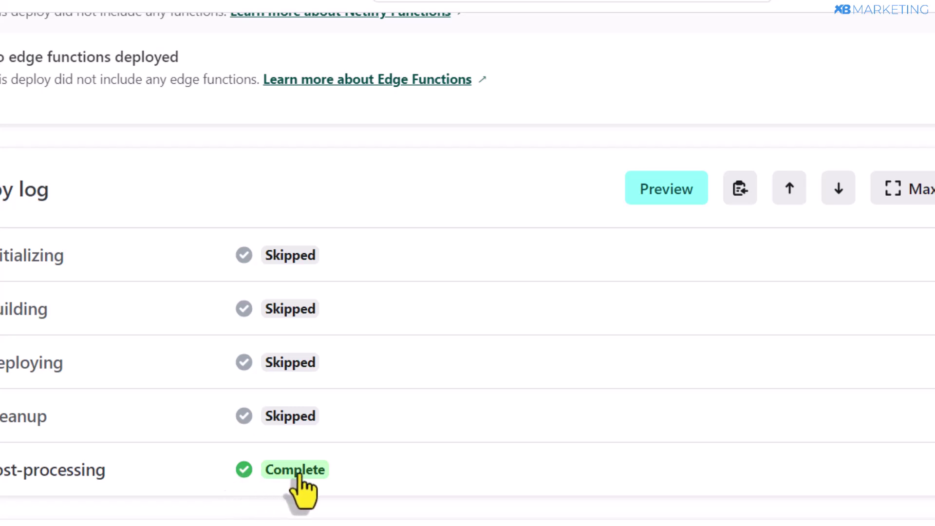
click(672, 191)
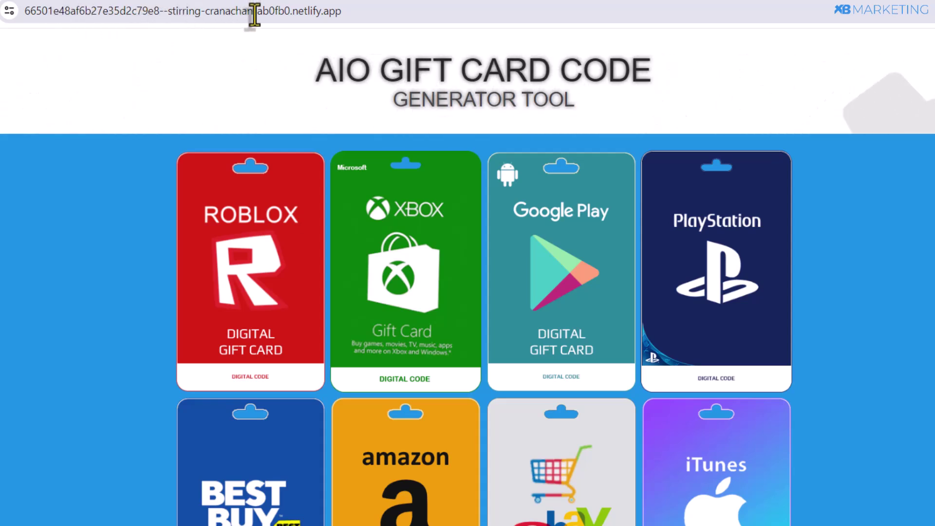
- Change the deployed site's name to gitfcardlordz in its Netlify site configuration and save it
click(251, 3)
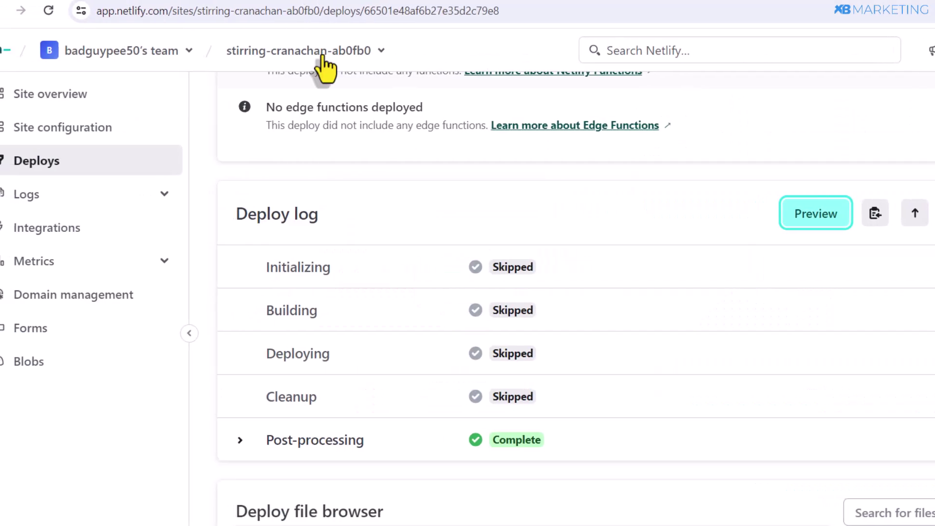
scroll(385, 161, up, 3)
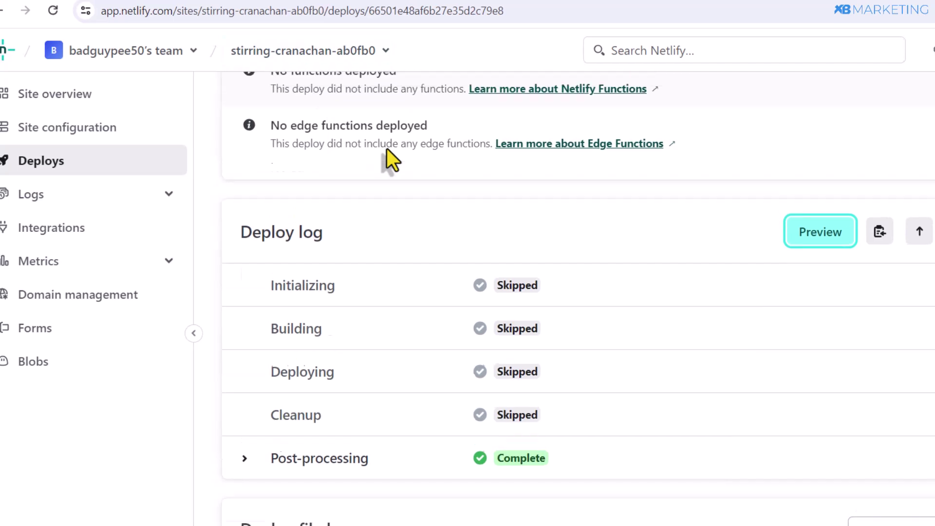
click(73, 131)
scroll(603, 244, down, 3)
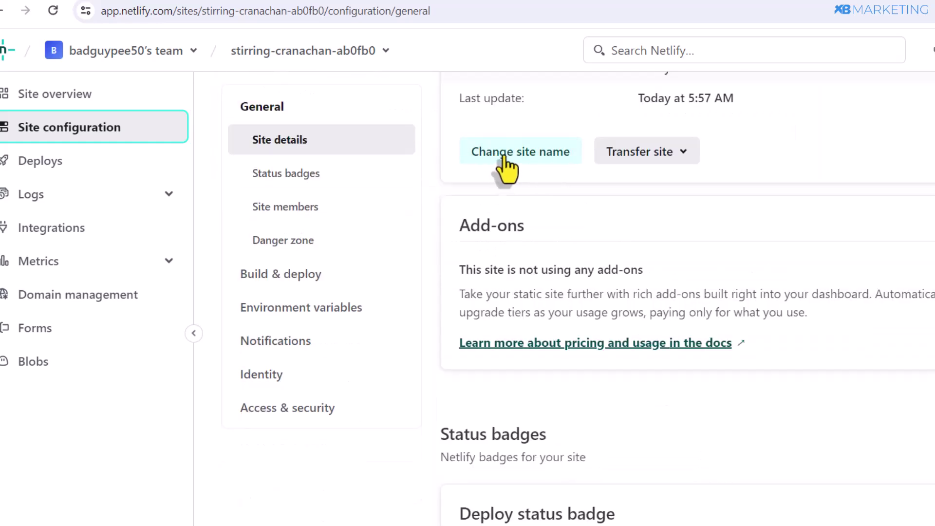
click(520, 153)
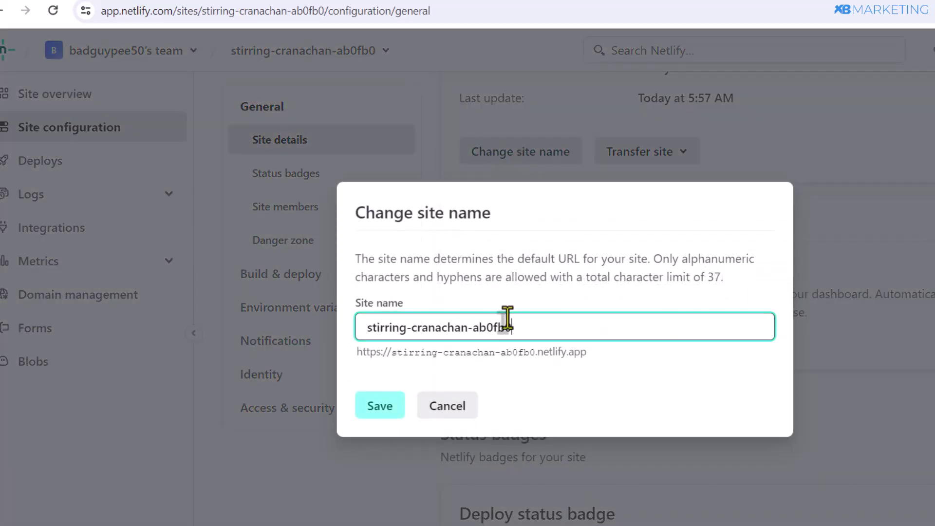
drag(522, 325, 336, 338)
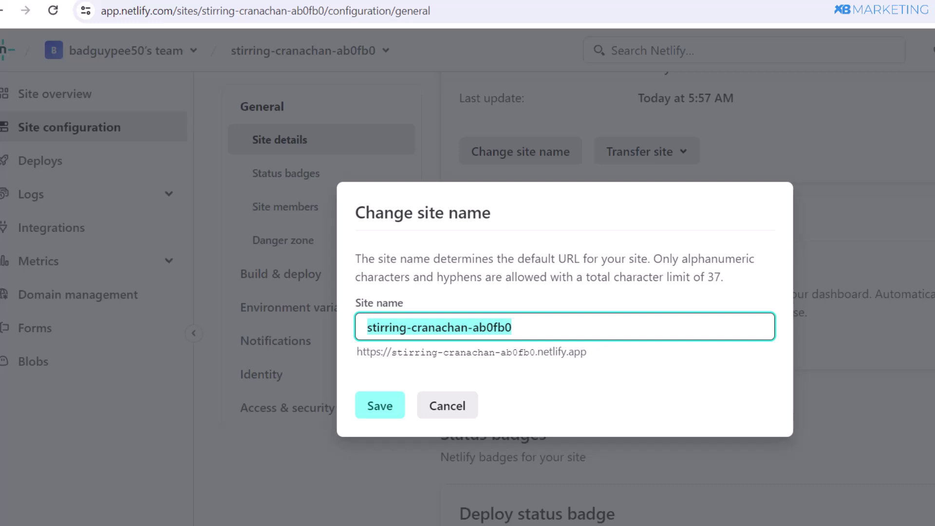
text(gitfcardlordz)
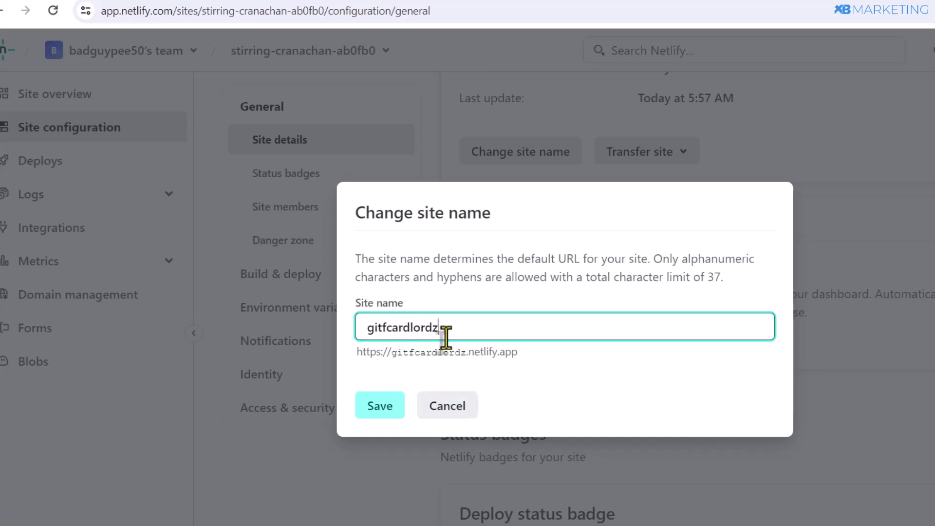
click(380, 409)
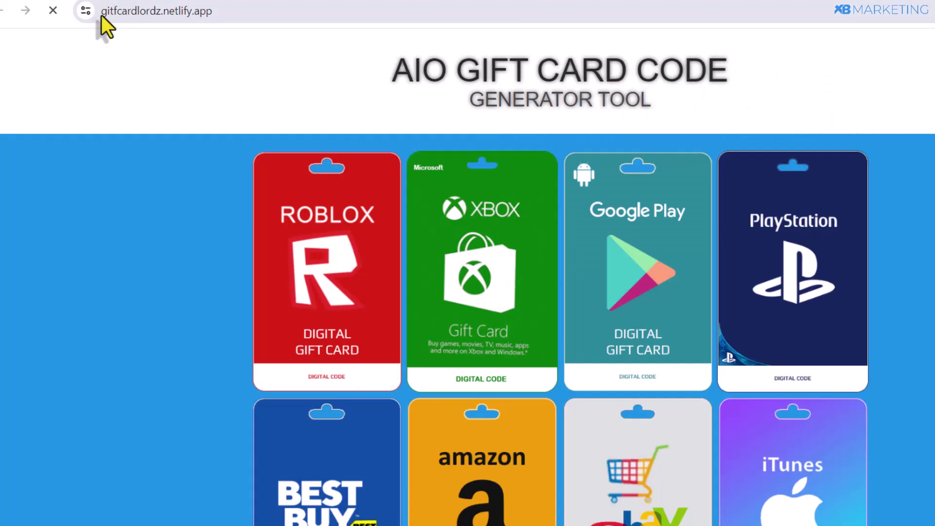
- Check the renamed site's netlify.app address, view the GitHub homepage, and return to the live gift card page
click(166, 11)
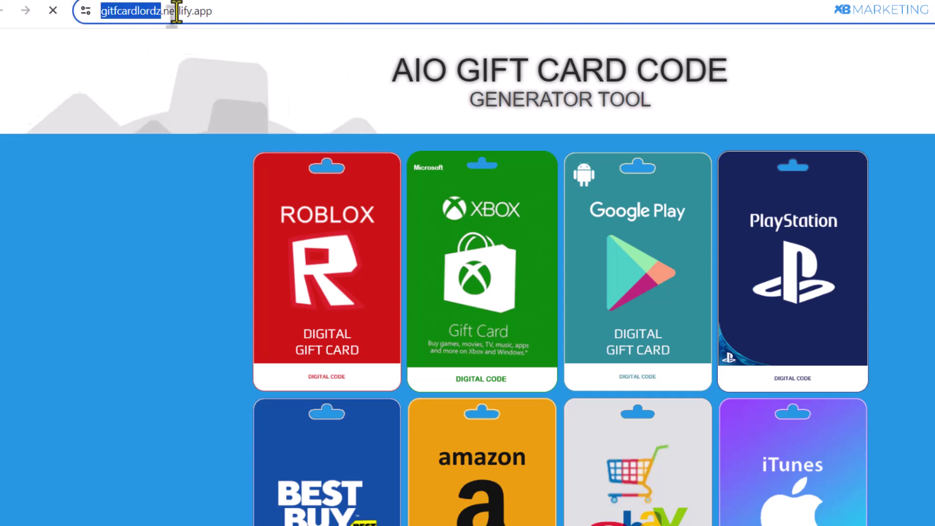
click(233, 47)
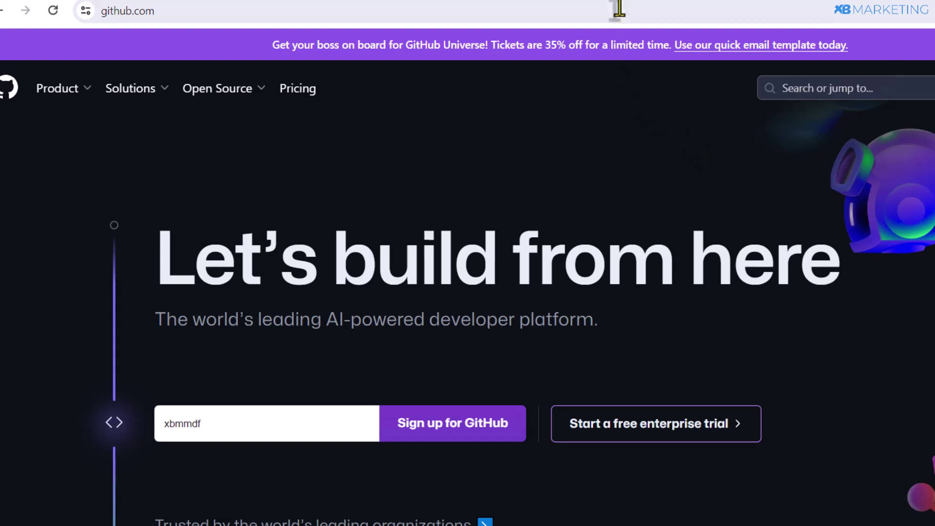
click(497, 1)
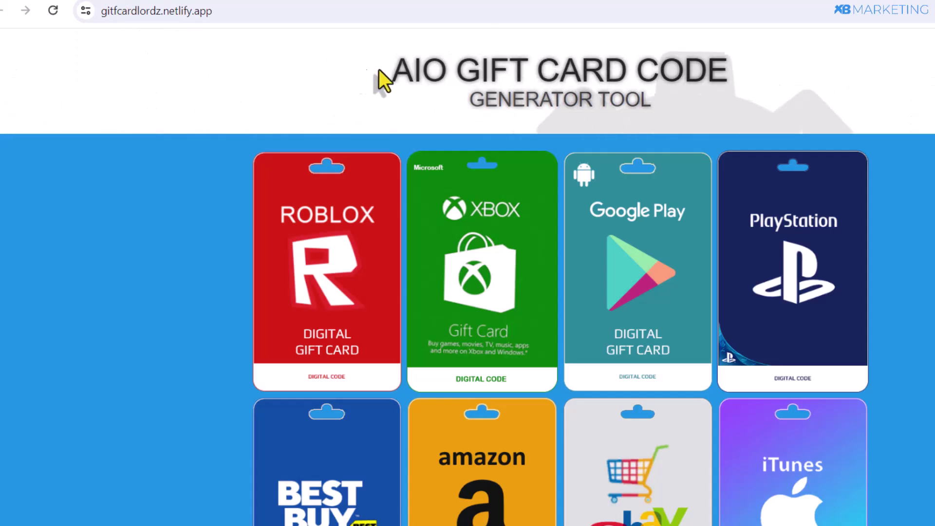
- Switch to Fiverr and look through the service listings for "cpa landing page"
click(641, 2)
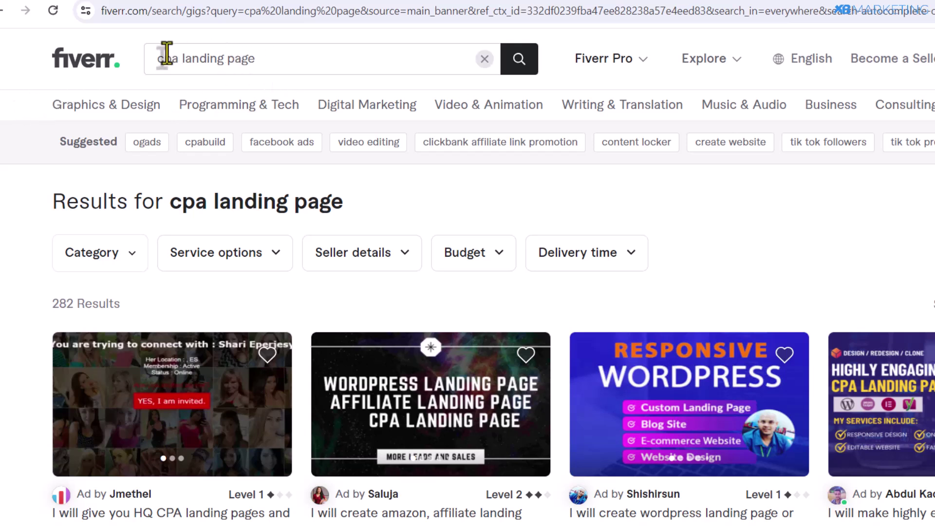
drag(158, 61, 263, 59)
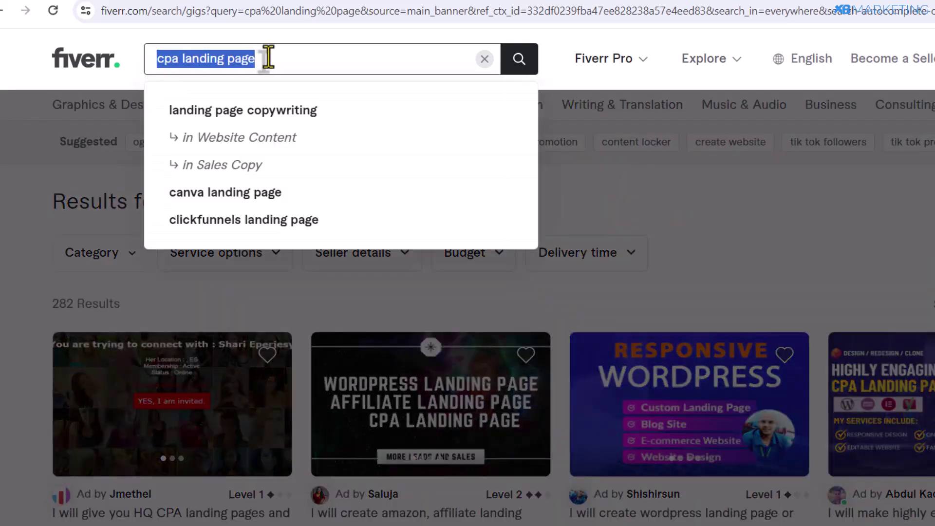
click(29, 154)
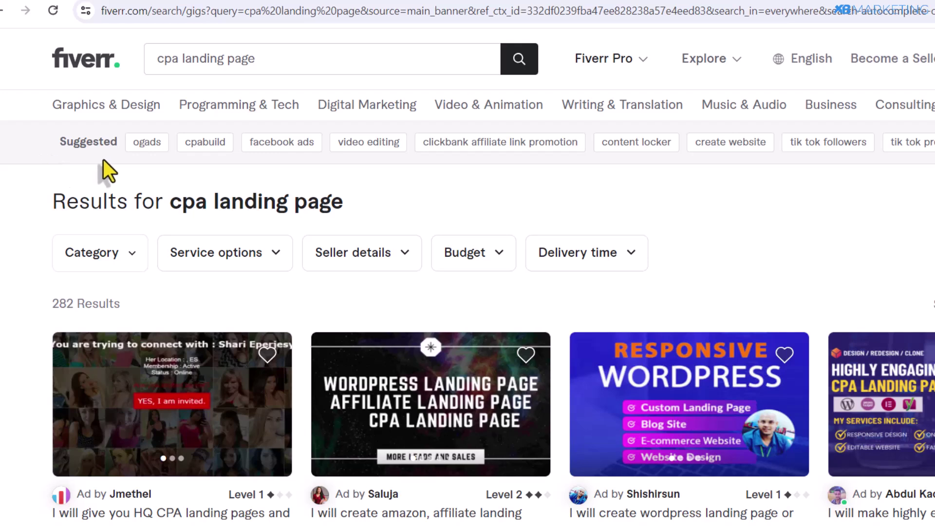
scroll(103, 160, down, 8)
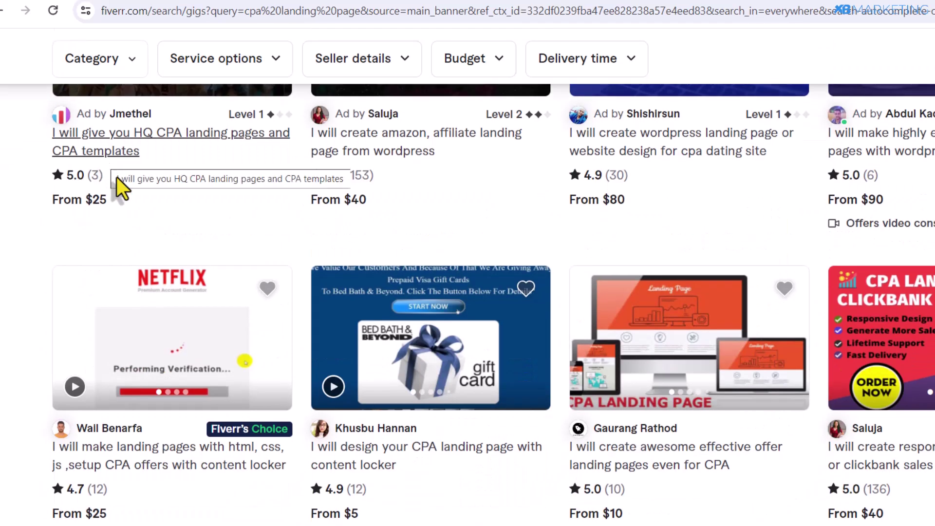